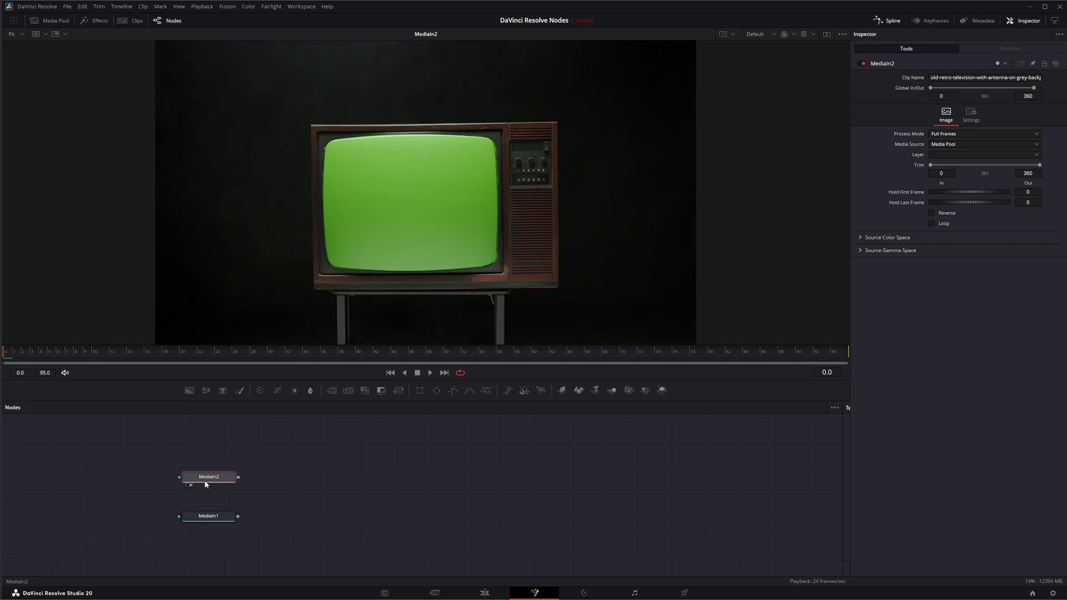
Step: Stop playback and check the woman's footage, then return the viewer to the TV clip
{"action": "left_click", "coordinate": [418, 372]}
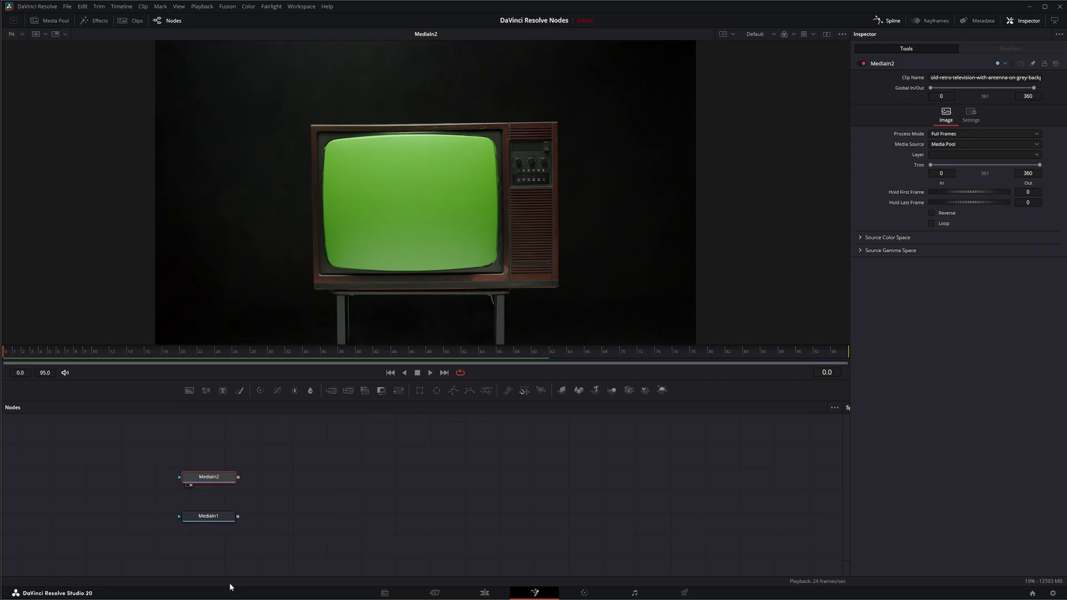
{"action": "left_click_drag", "start_coordinate": [209, 516], "coordinate": [244, 211]}
{"action": "key", "text": "1"}
Step: Add a Delta Keyer after the TV clip and sample the green screen as key colour
{"action": "key", "text": "shift+space"}
{"action": "type", "text": "del"}
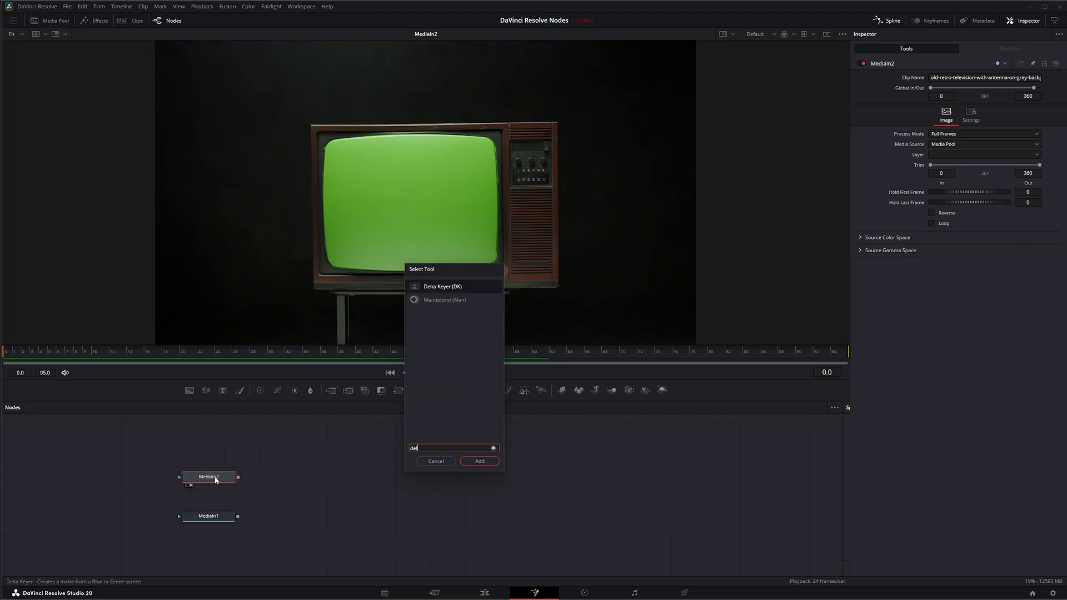
{"action": "key", "text": "Return"}
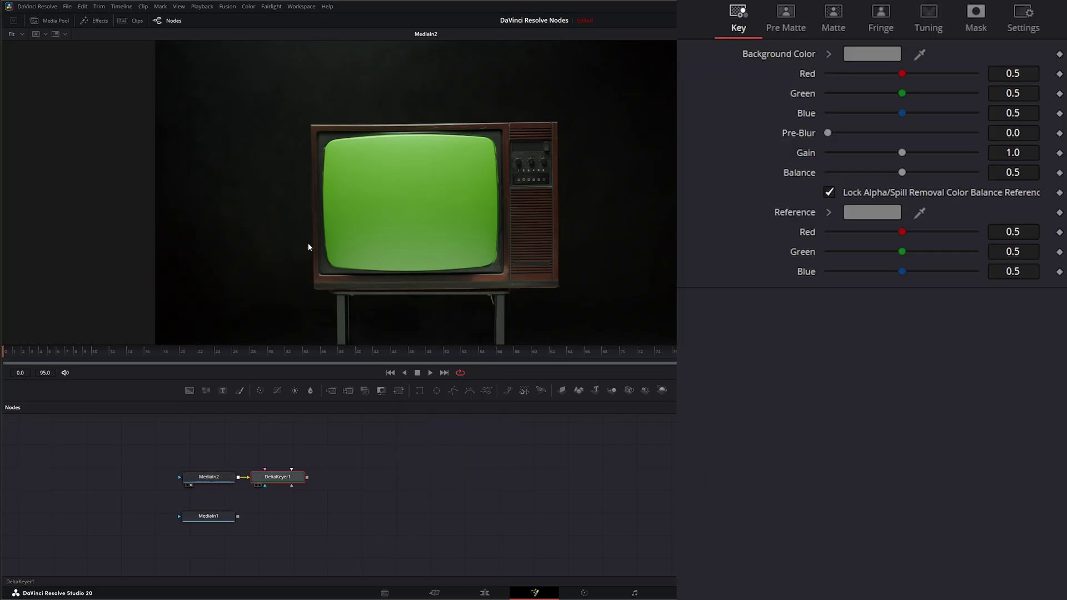
{"action": "key", "text": "1"}
{"action": "left_click_drag", "start_coordinate": [918, 58], "coordinate": [364, 253]}
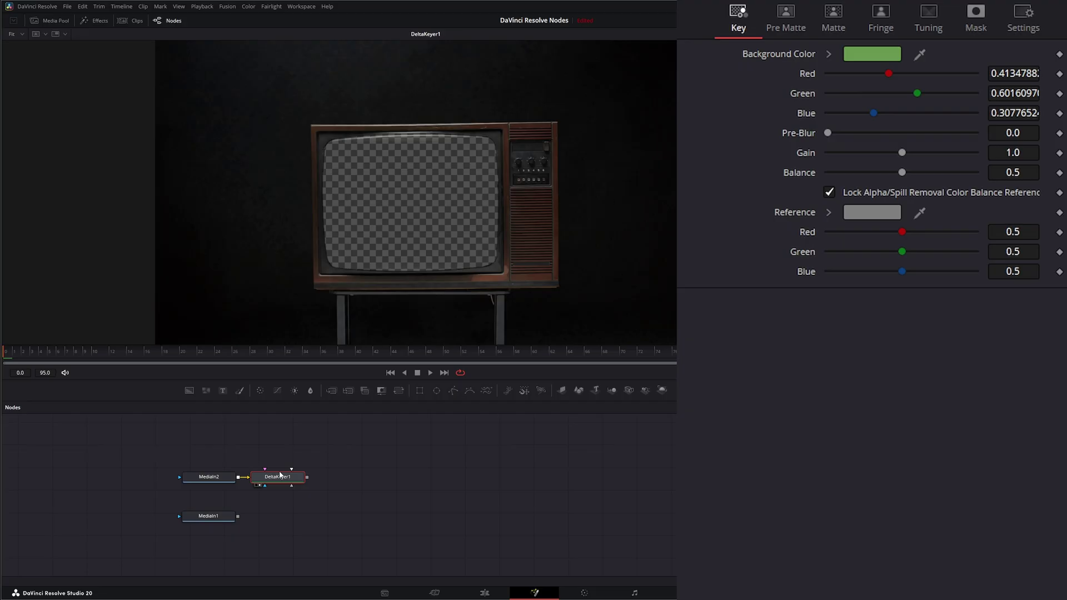
Step: Mask DeltaKeyer1 with a Rectangle fitted to the screen (width 0.3551, height 0.4753)
{"action": "left_click_drag", "start_coordinate": [281, 476], "coordinate": [297, 473]}
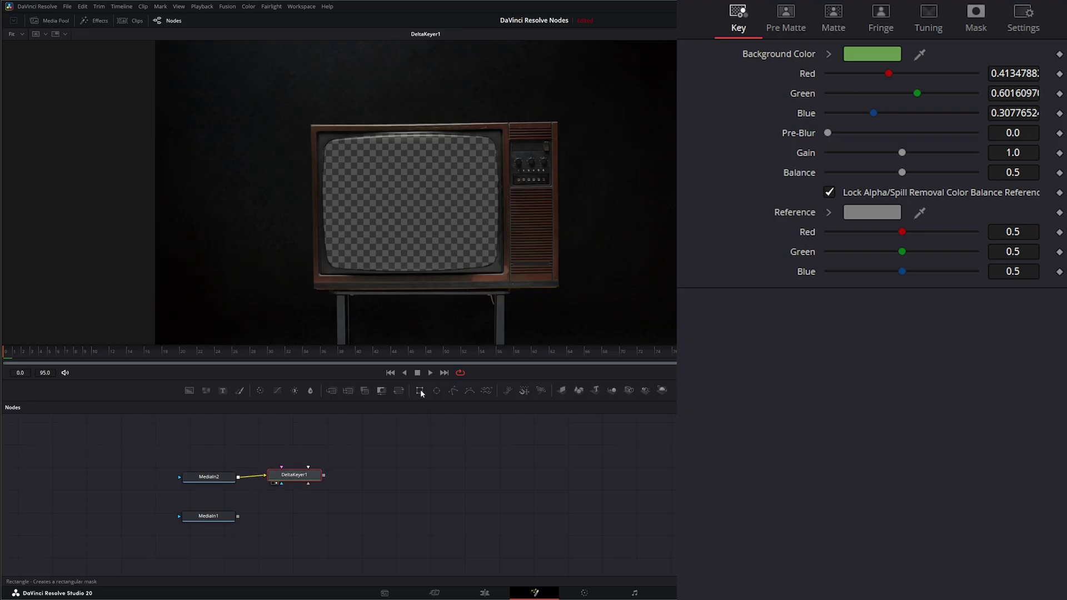
{"action": "left_click_drag", "start_coordinate": [422, 393], "coordinate": [281, 483]}
{"action": "left_click_drag", "start_coordinate": [293, 442], "coordinate": [290, 443]}
{"action": "left_click_drag", "start_coordinate": [290, 214], "coordinate": [314, 207]}
{"action": "left_click_drag", "start_coordinate": [414, 117], "coordinate": [412, 130]}
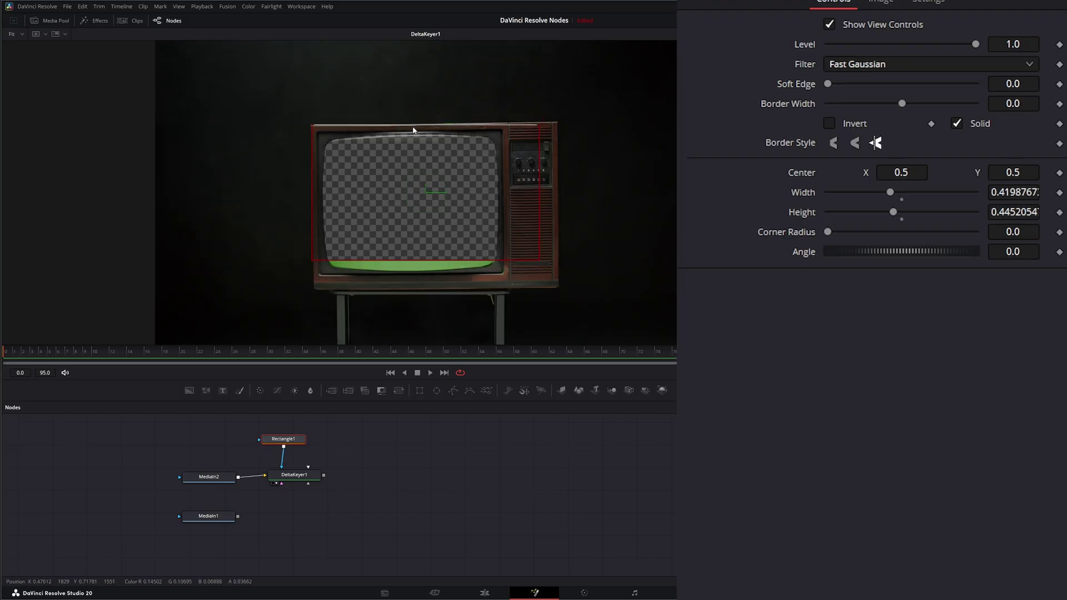
{"action": "mouse_move", "coordinate": [424, 191]}
{"action": "left_mouse_down"}
{"action": "mouse_move", "coordinate": [426, 204]}
{"action": "mouse_move", "coordinate": [416, 204]}
{"action": "left_mouse_up"}
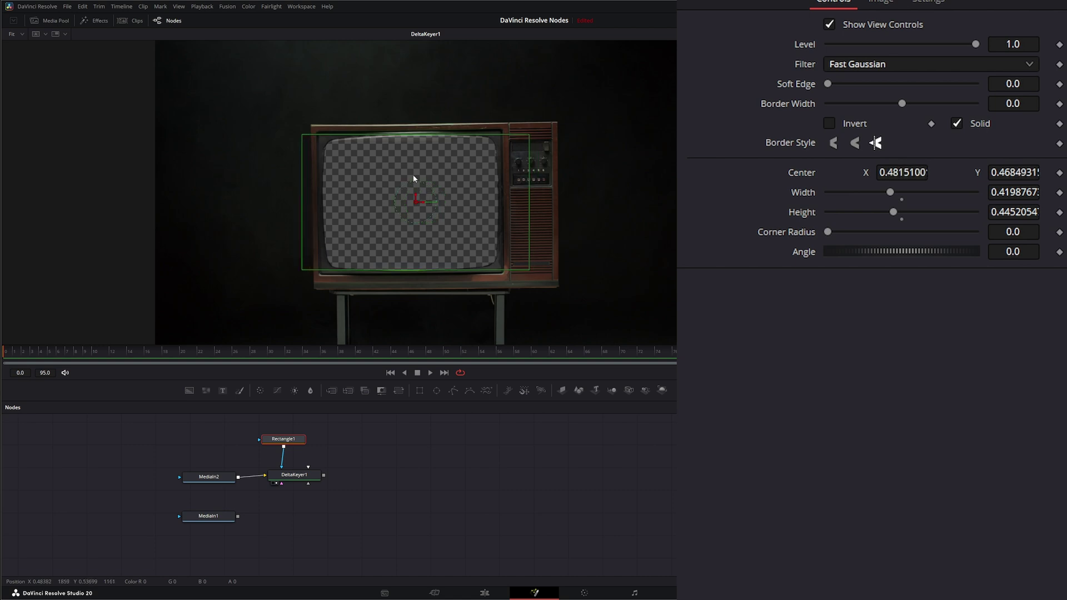
{"action": "left_click_drag", "start_coordinate": [411, 134], "coordinate": [410, 129]}
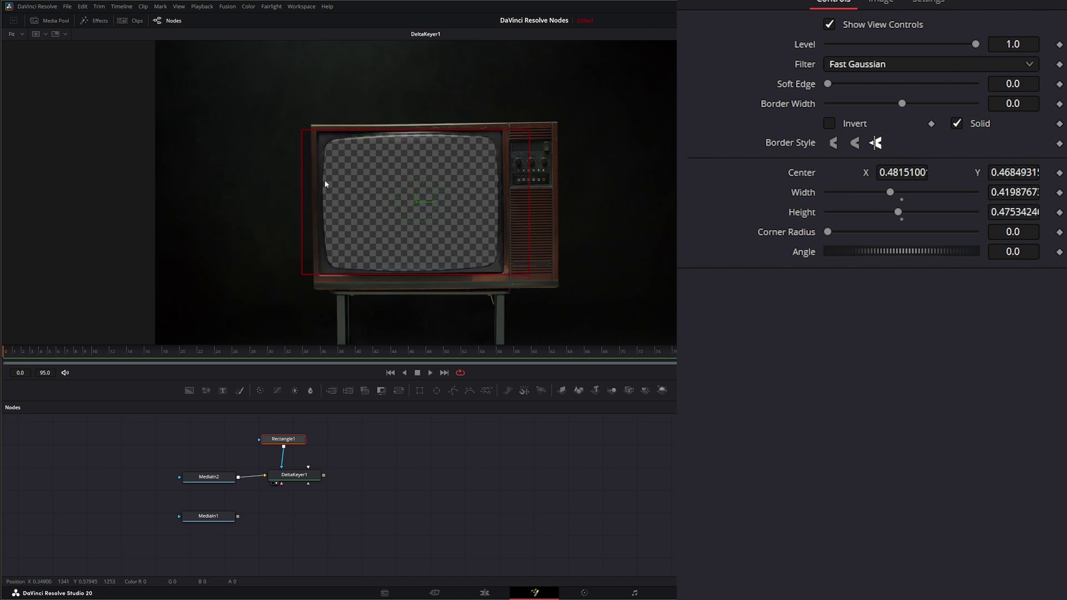
{"action": "left_click_drag", "start_coordinate": [305, 194], "coordinate": [321, 197]}
{"action": "left_click_drag", "start_coordinate": [423, 204], "coordinate": [419, 205]}
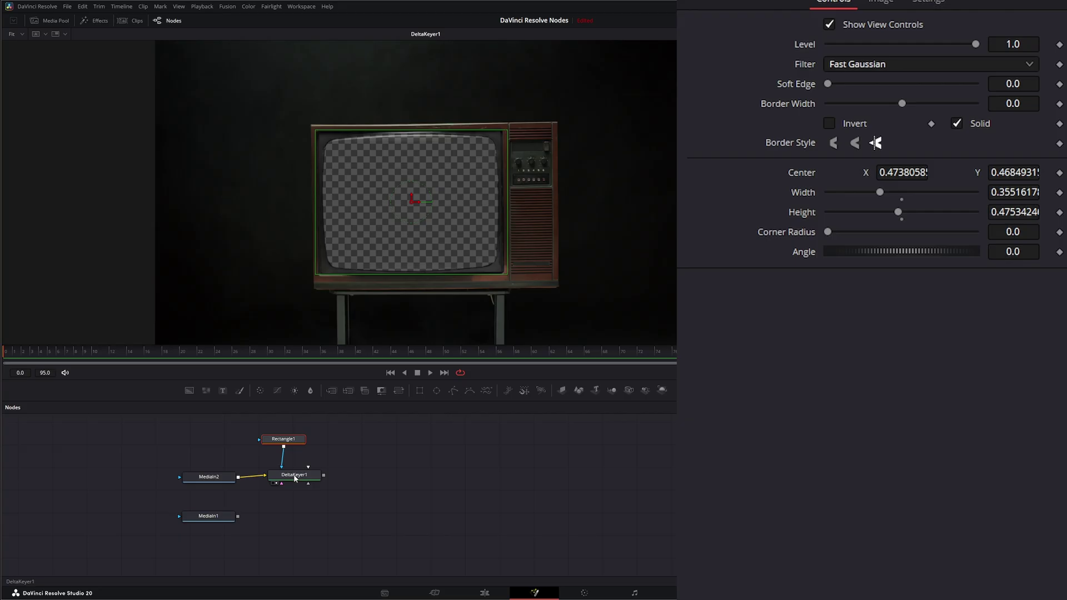
Step: Add HueCurves1 after DeltaKeyer1 with Suppress Green on and green saturation lowered to 0.23
{"action": "left_click", "coordinate": [439, 293]}
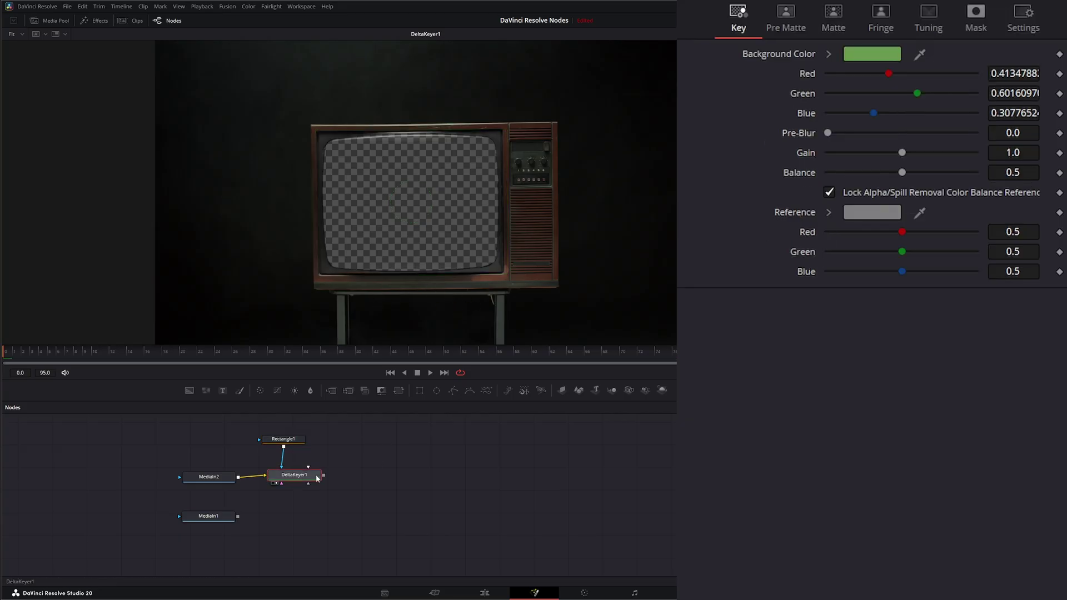
{"action": "key", "text": "shift+space"}
{"action": "type", "text": "del"}
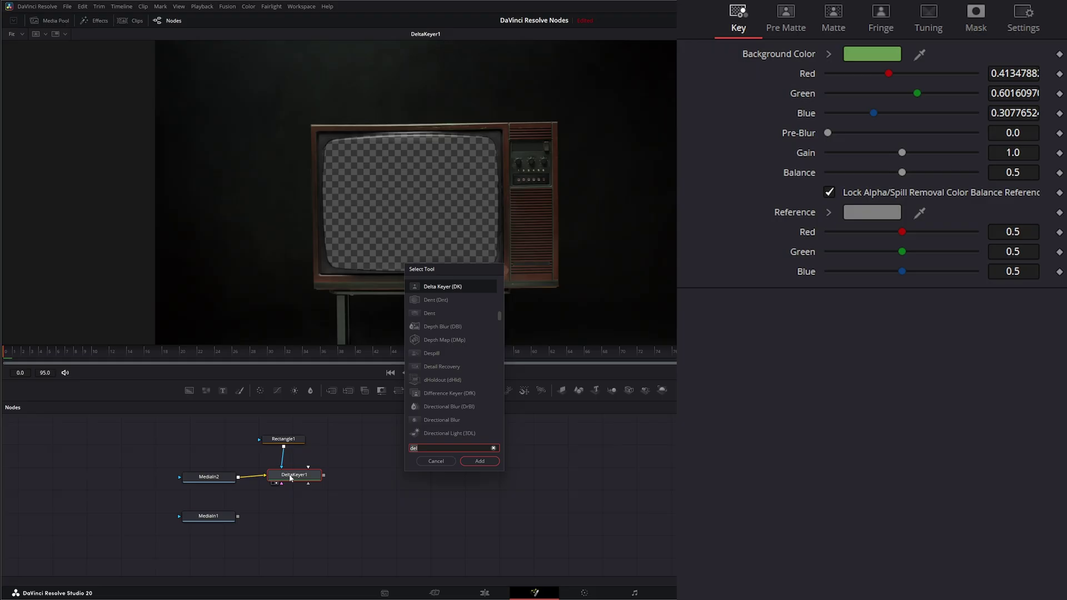
{"action": "key", "text": "BackSpace"}
{"action": "key", "text": "BackSpace"}
{"action": "key", "text": "BackSpace"}
{"action": "type", "text": "hue"}
{"action": "key", "text": "Return"}
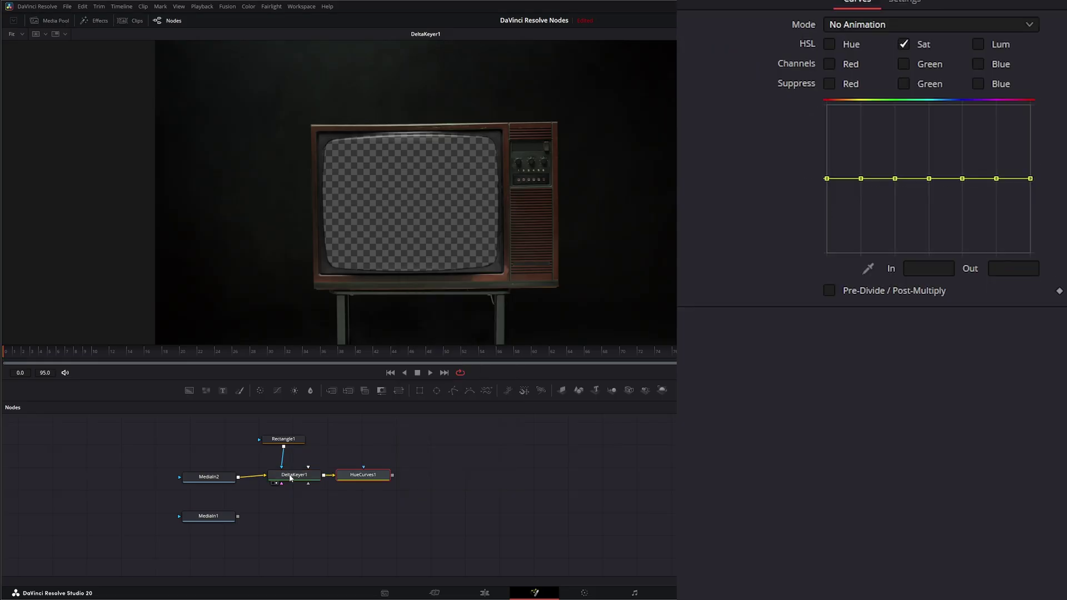
{"action": "left_click_drag", "start_coordinate": [363, 484], "coordinate": [334, 229]}
{"action": "left_click", "coordinate": [904, 84]}
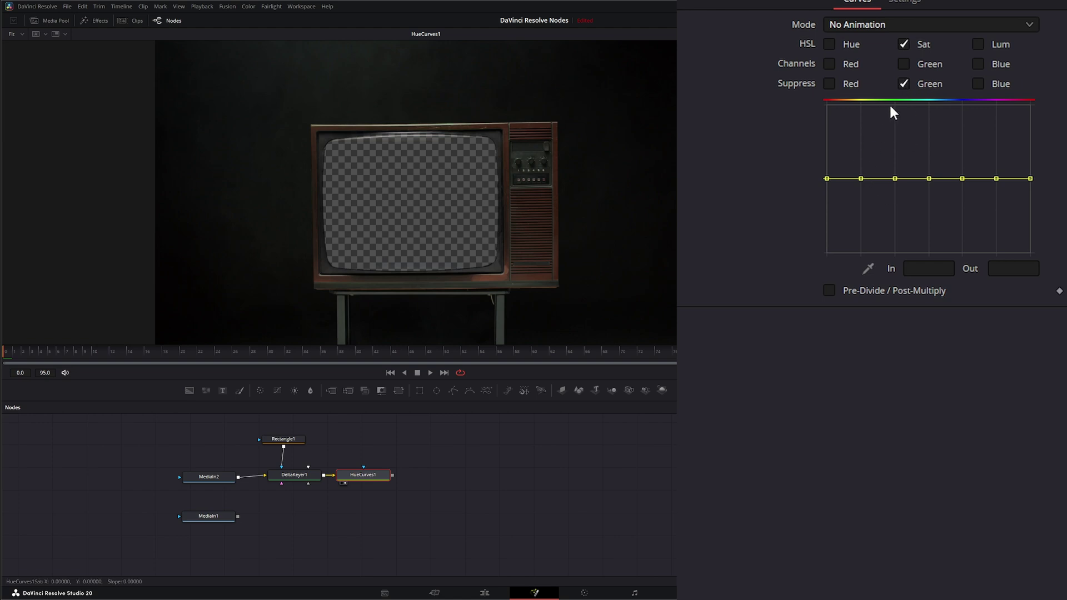
{"action": "left_click_drag", "start_coordinate": [895, 179], "coordinate": [892, 235]}
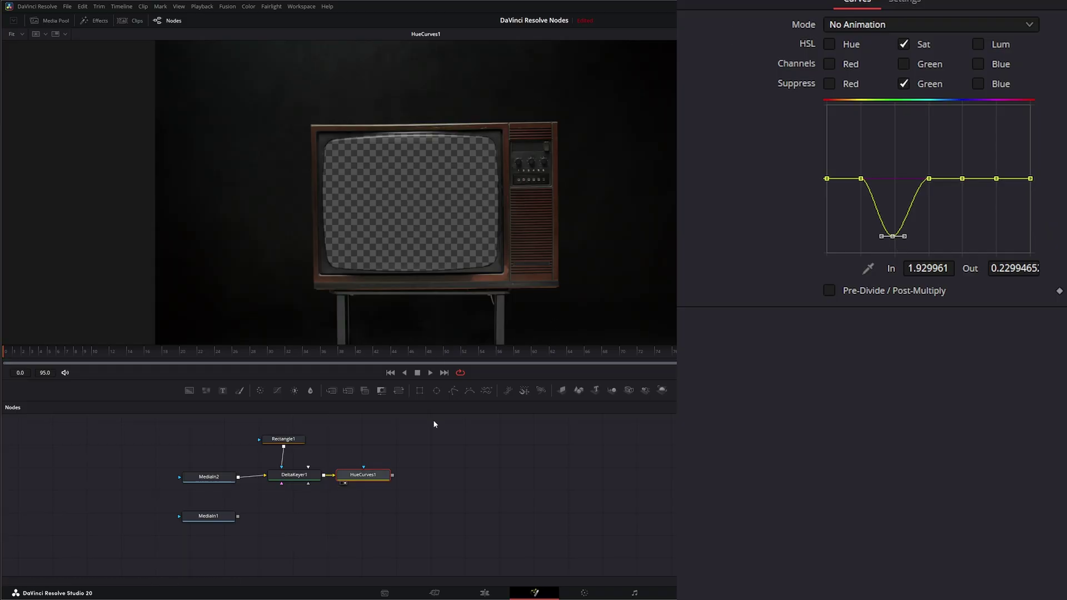
Step: Add a Merge with the keyed TV as foreground and the woman's footage as background
{"action": "left_click_drag", "start_coordinate": [331, 393], "coordinate": [388, 522]}
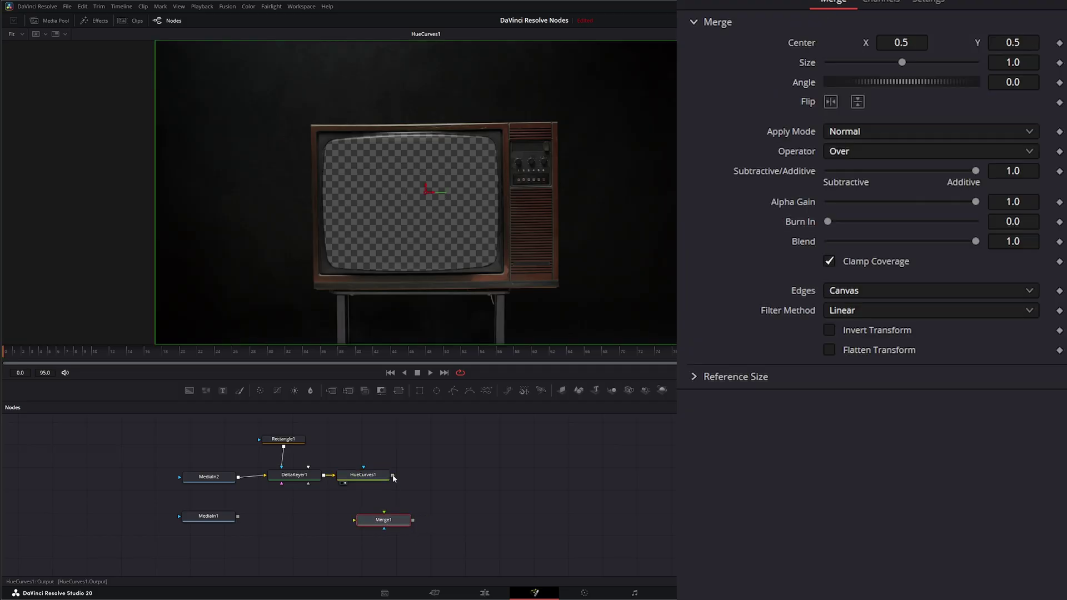
{"action": "left_click_drag", "start_coordinate": [393, 475], "coordinate": [365, 521]}
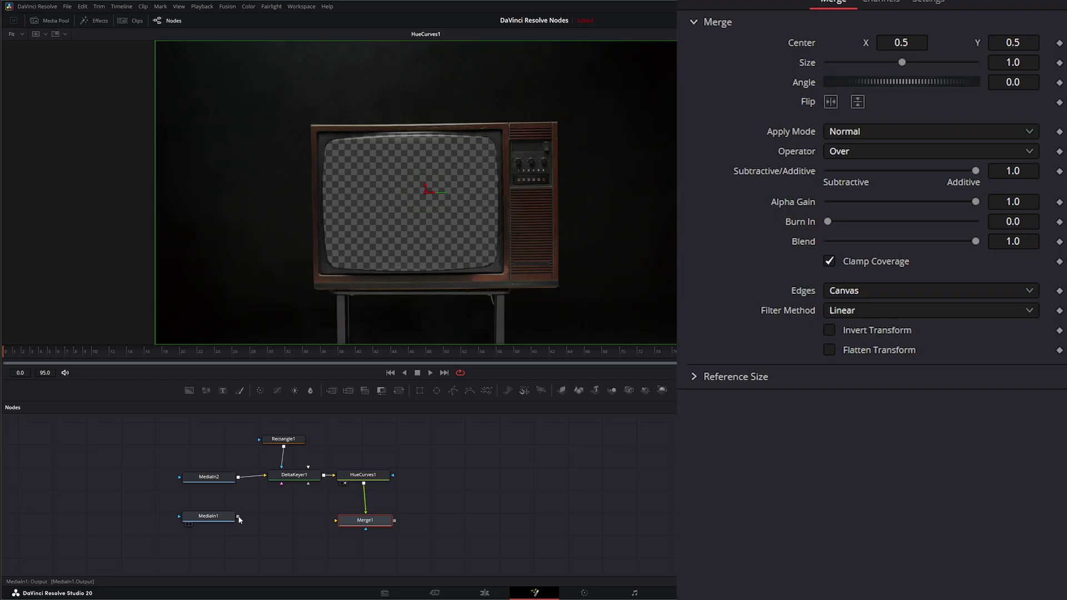
{"action": "left_click_drag", "start_coordinate": [238, 517], "coordinate": [336, 521]}
Step: Insert a Transform on the footage at size 0.49, position it in the screen, and preview
{"action": "left_click_drag", "start_coordinate": [211, 517], "coordinate": [213, 522]}
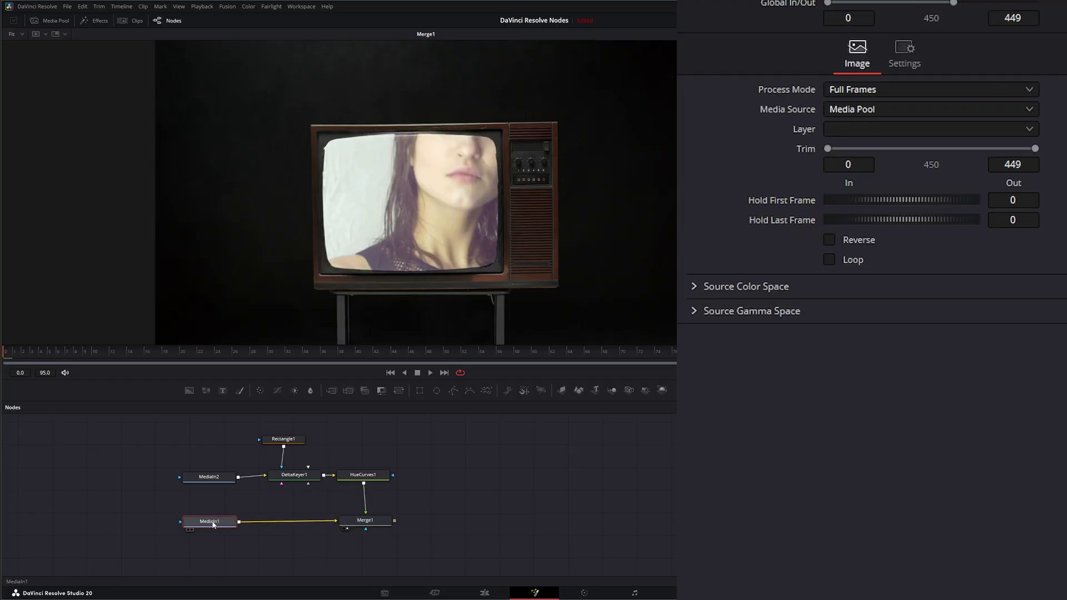
{"action": "left_click", "coordinate": [398, 390]}
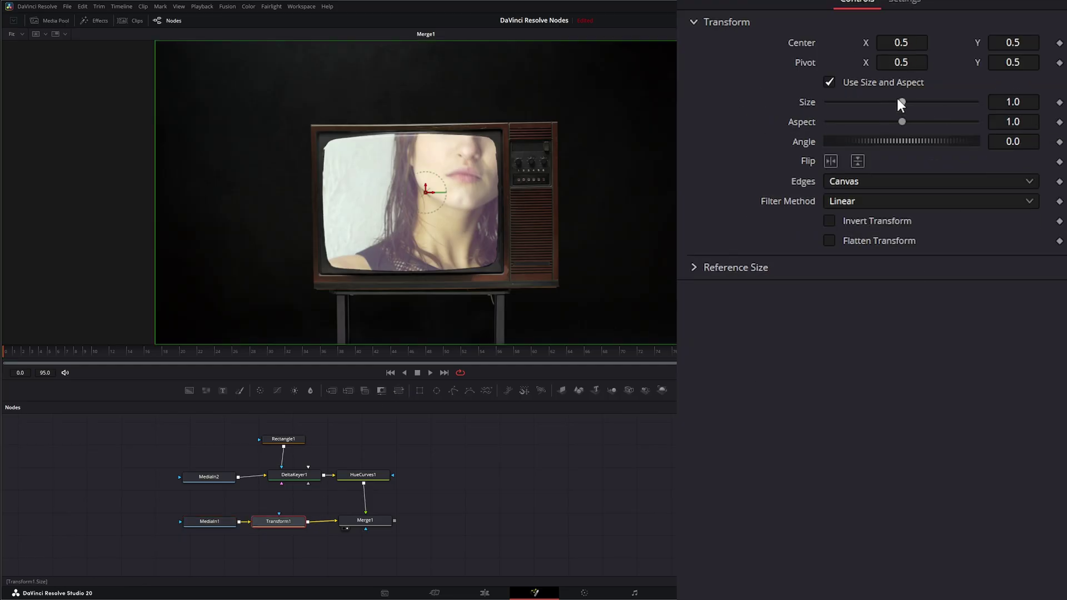
{"action": "left_click_drag", "start_coordinate": [902, 101], "coordinate": [865, 102]}
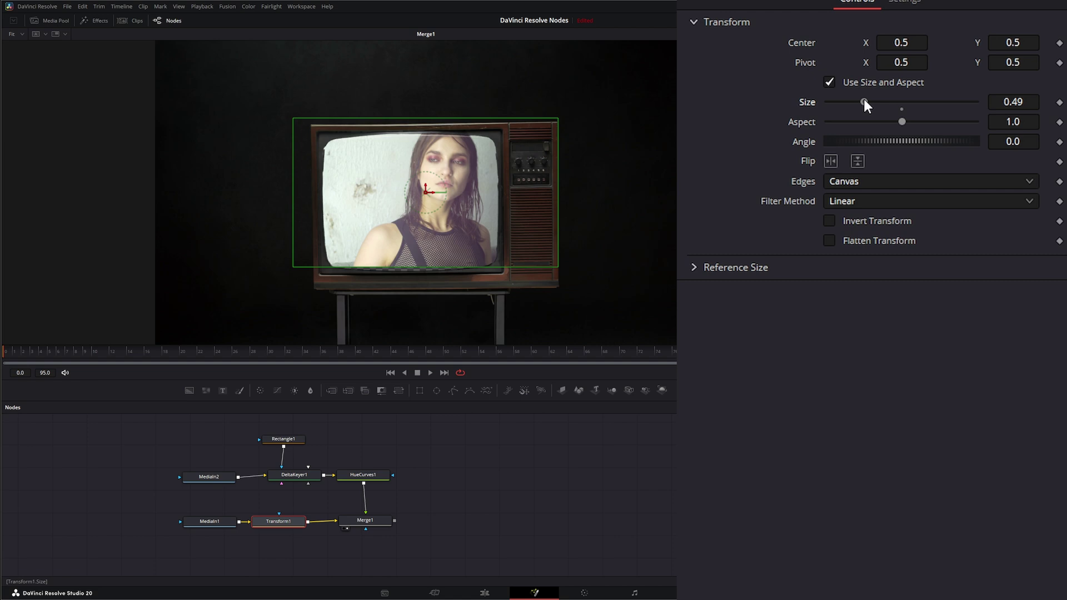
{"action": "left_click_drag", "start_coordinate": [427, 192], "coordinate": [416, 205]}
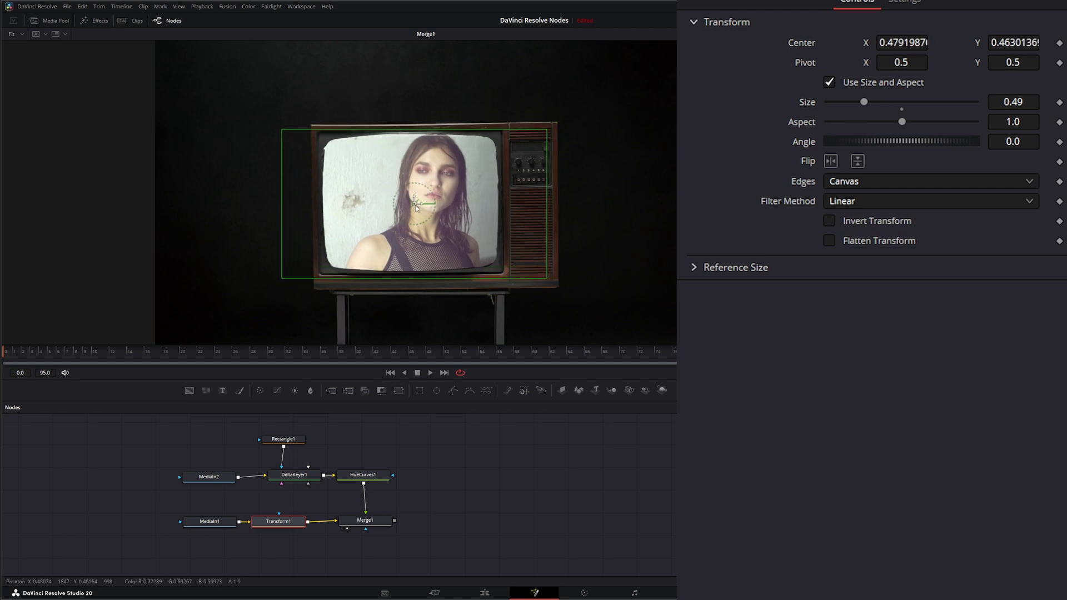
{"action": "left_click", "coordinate": [432, 373]}
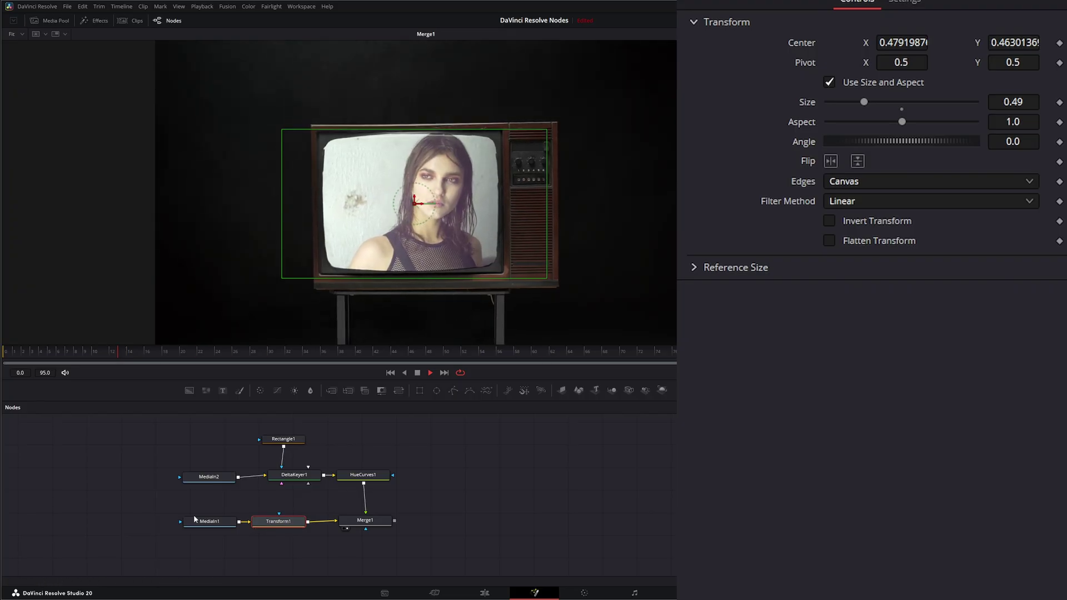
{"action": "left_click", "coordinate": [417, 372]}
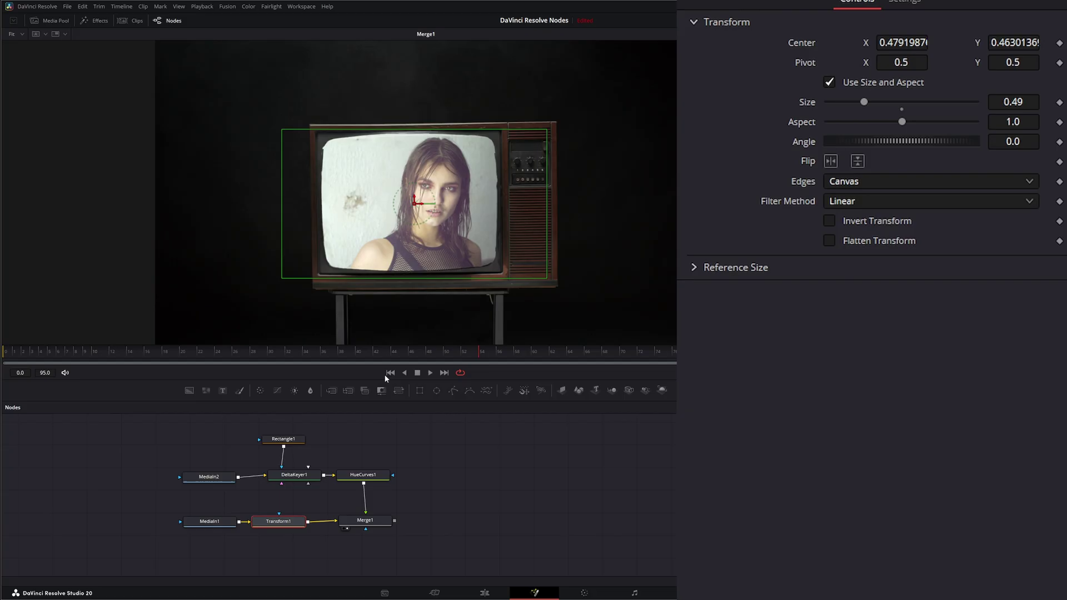
{"action": "left_click", "coordinate": [389, 373]}
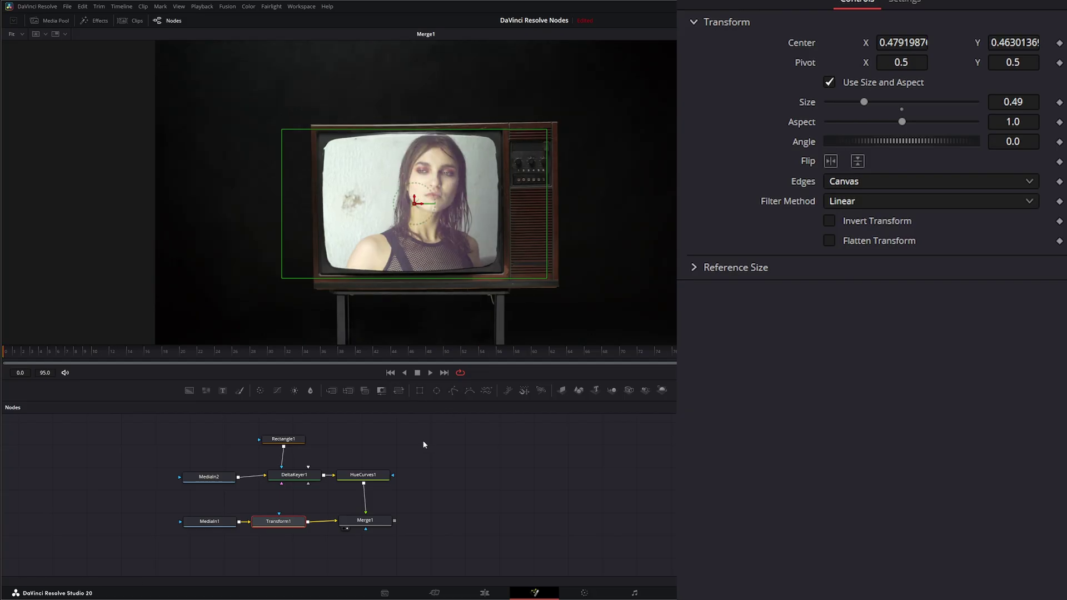
Step: Insert Scanlines1 between Transform1 and Merge1, then play the composite to preview it
{"action": "left_click", "coordinate": [364, 521]}
{"action": "left_click_drag", "start_coordinate": [176, 501], "coordinate": [246, 523]}
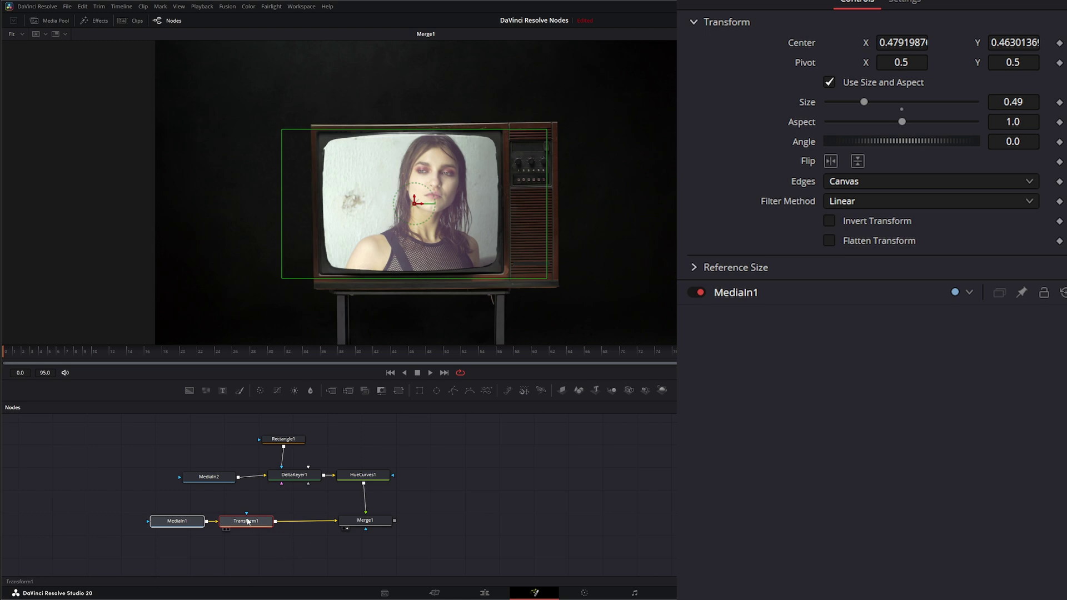
{"action": "key", "text": "shift+space"}
{"action": "type", "text": "hue"}
{"action": "key", "text": "BackSpace"}
{"action": "key", "text": "BackSpace"}
{"action": "key", "text": "BackSpace"}
{"action": "type", "text": "sc"}
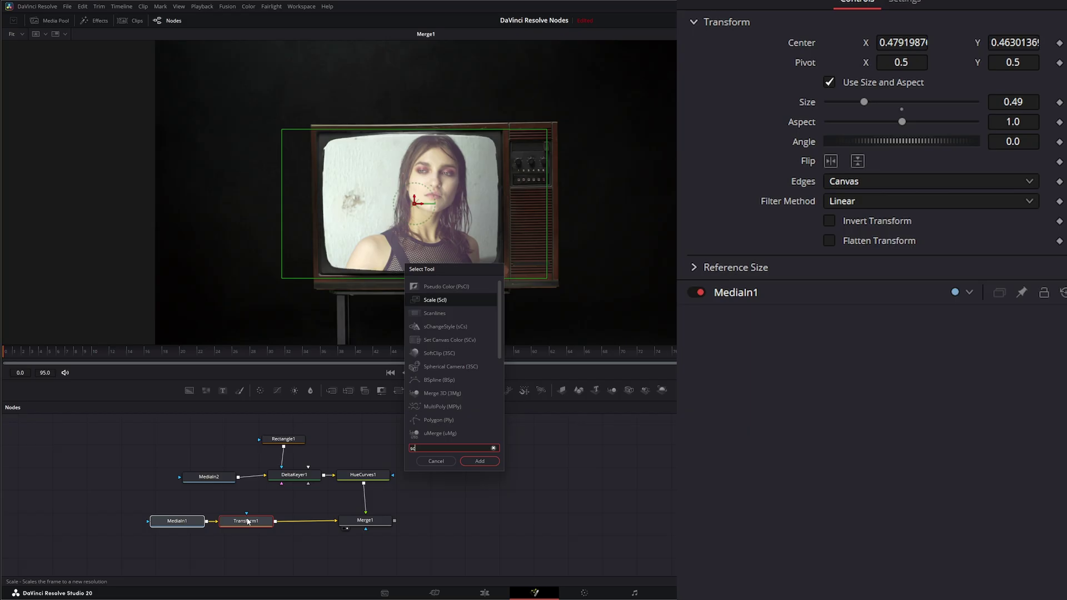
{"action": "type", "text": "a"}
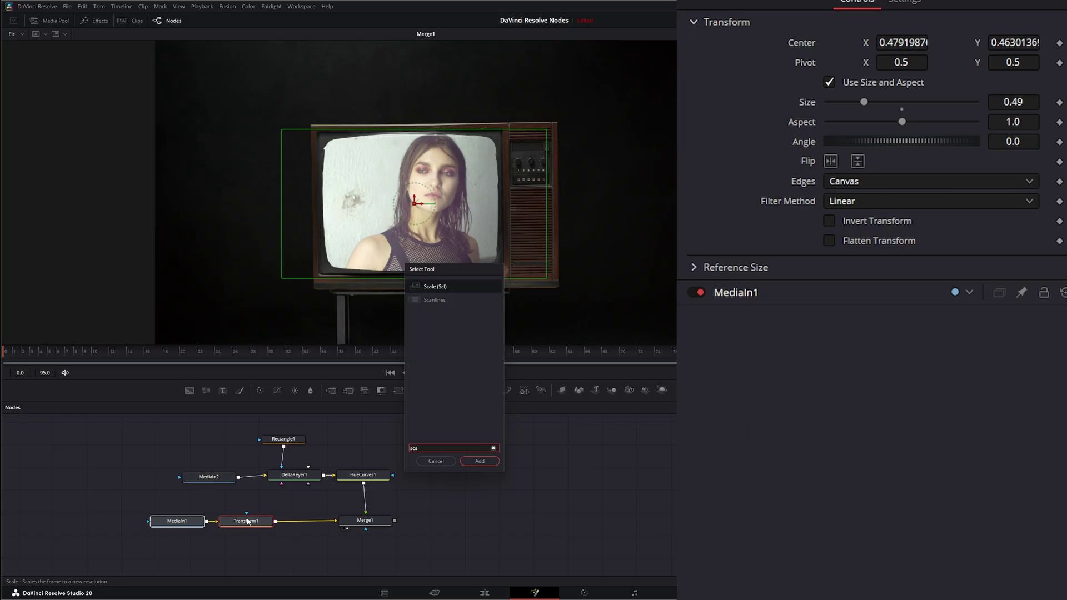
{"action": "left_click", "coordinate": [432, 301]}
{"action": "left_click", "coordinate": [488, 461]}
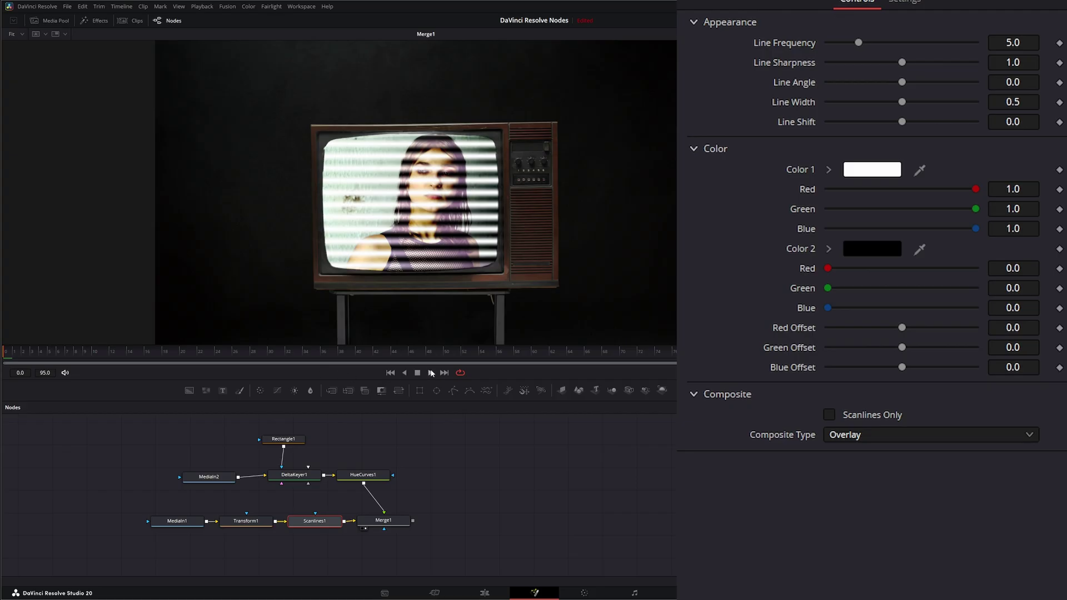
{"action": "left_click", "coordinate": [431, 373]}
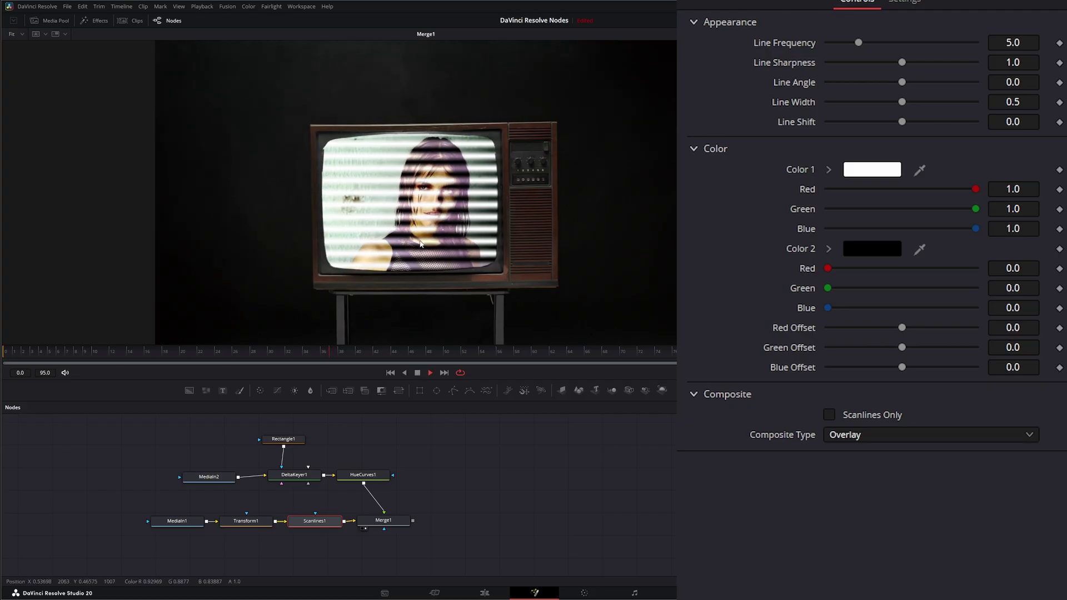
Step: Rewind, collapse the Appearance and Color sections, and briefly preview Scanlines Only
{"action": "left_click", "coordinate": [418, 373]}
{"action": "left_click", "coordinate": [390, 372]}
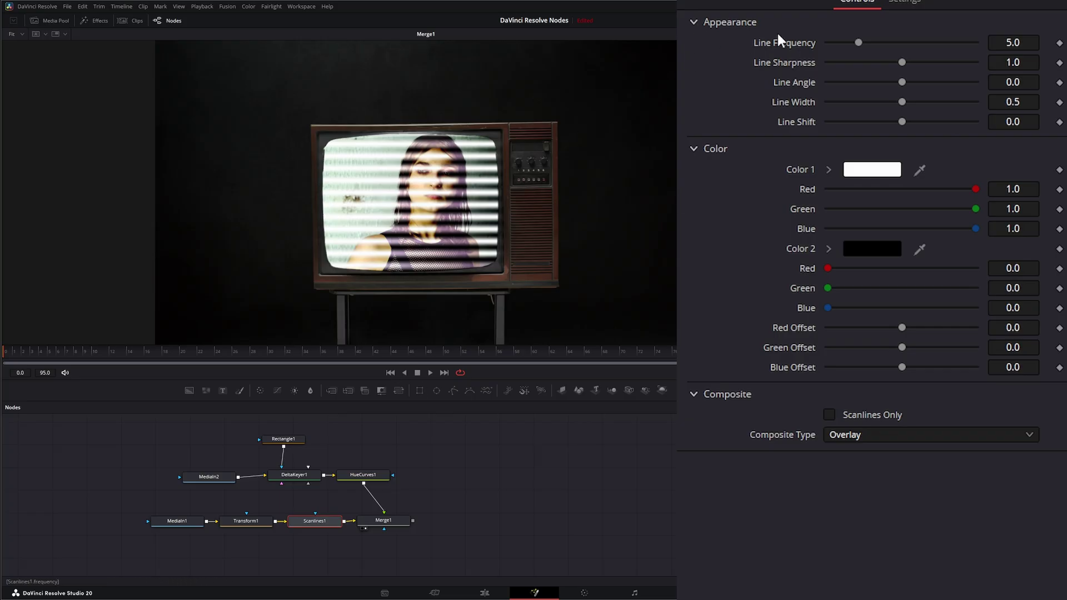
{"action": "left_click", "coordinate": [696, 21]}
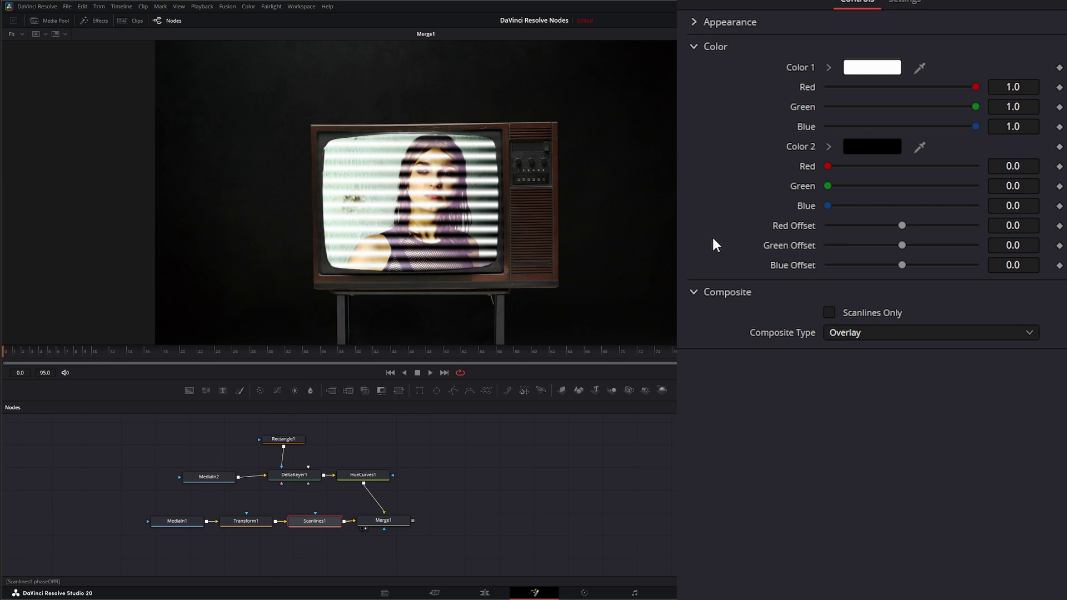
{"action": "left_click", "coordinate": [691, 47]}
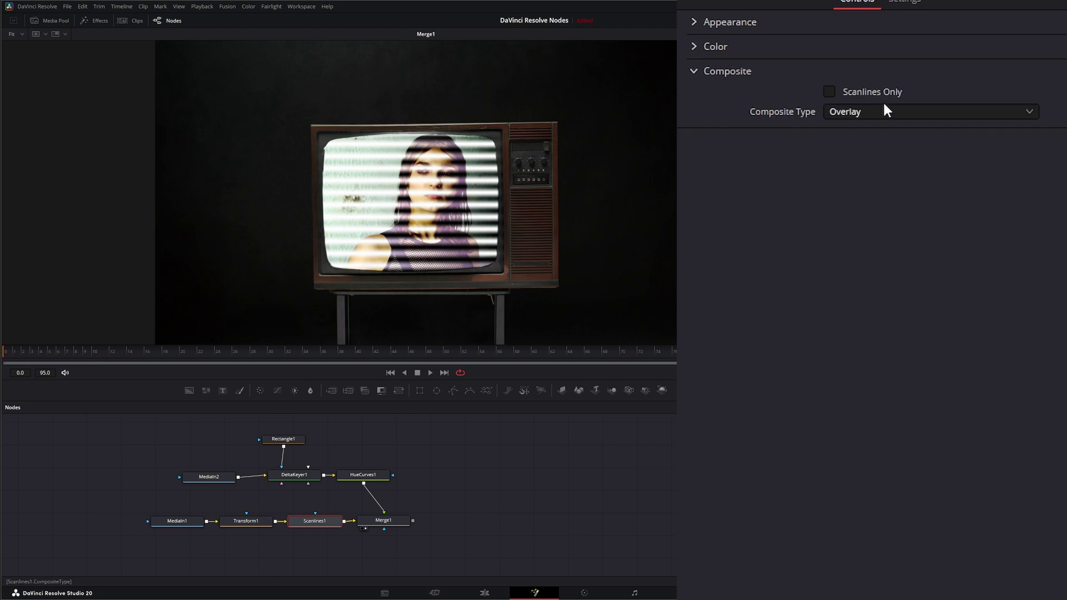
{"action": "left_click", "coordinate": [830, 92]}
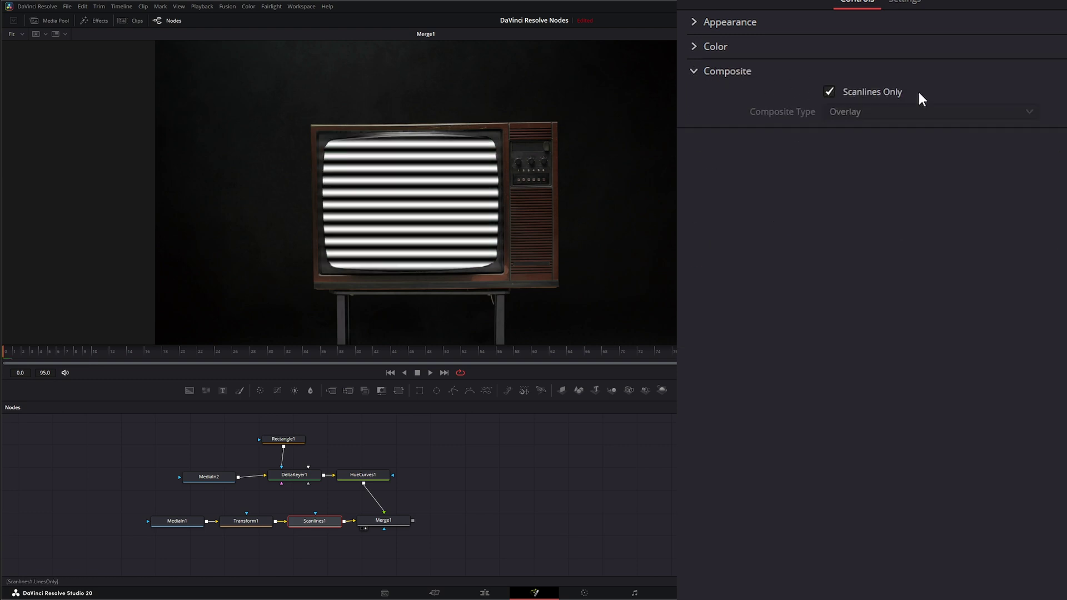
{"action": "left_click", "coordinate": [829, 92]}
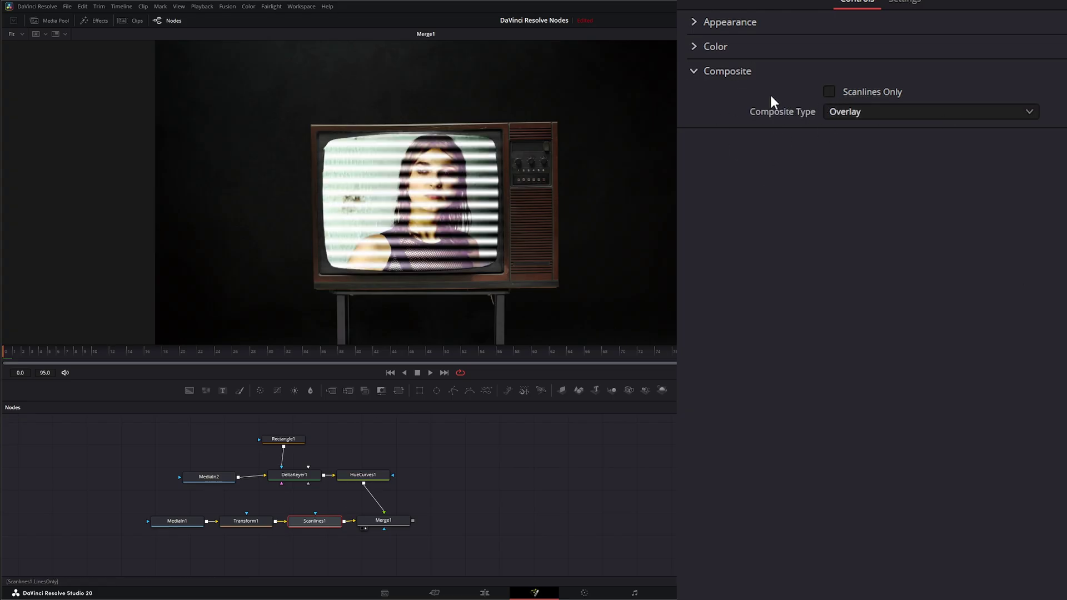
Step: Change the Scanlines composite type from Overlay to Screen and collapse Composite
{"action": "left_click", "coordinate": [846, 112]}
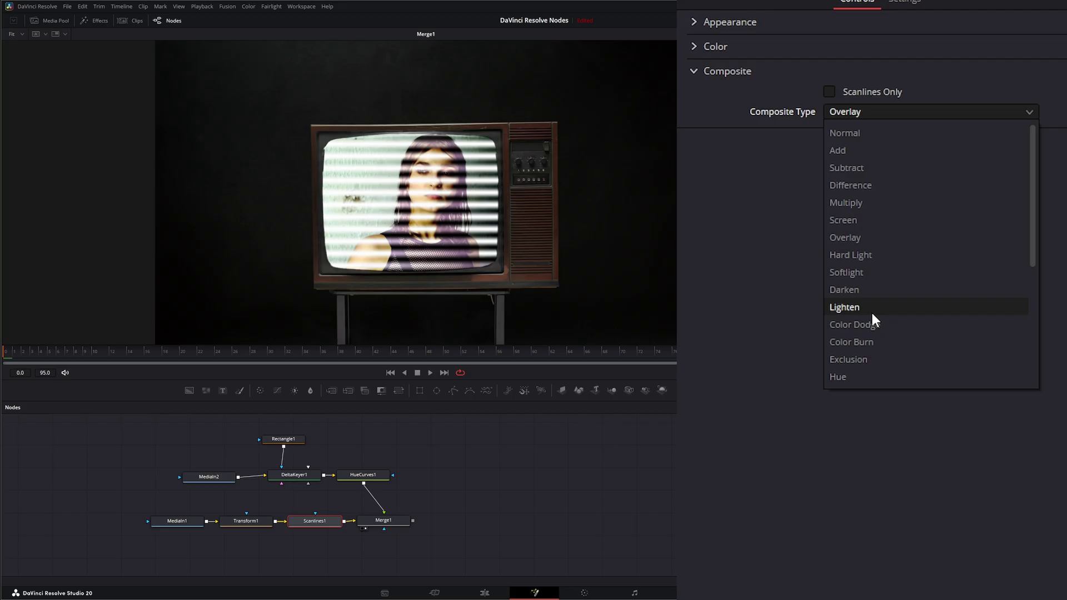
{"action": "scroll", "coordinate": [871, 311], "scroll_direction": "down", "scroll_amount": 1}
{"action": "scroll", "coordinate": [881, 133], "scroll_direction": "up", "scroll_amount": 3}
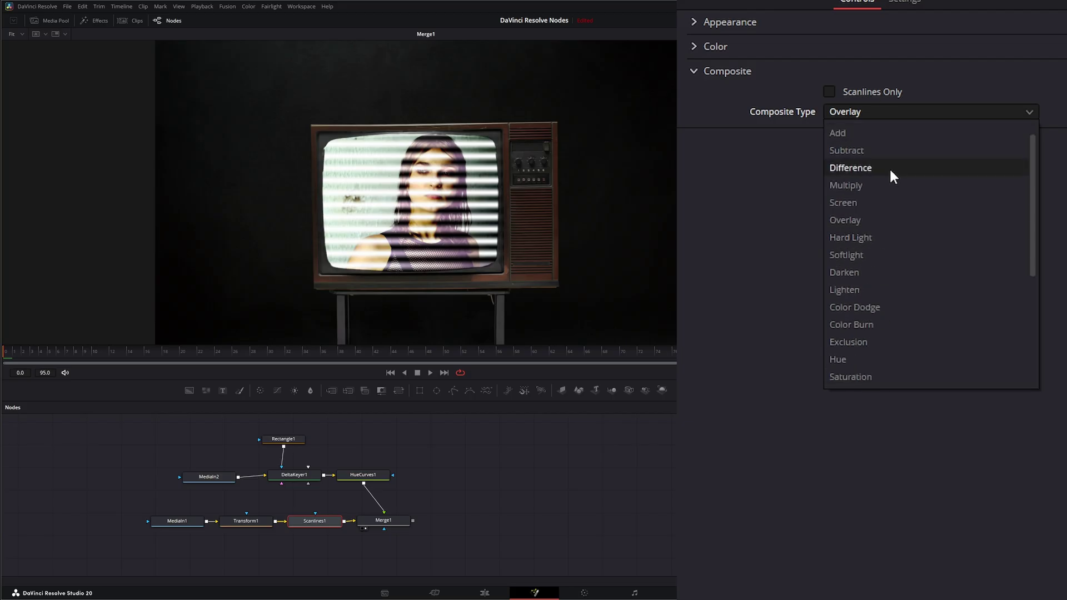
{"action": "left_click", "coordinate": [862, 219]}
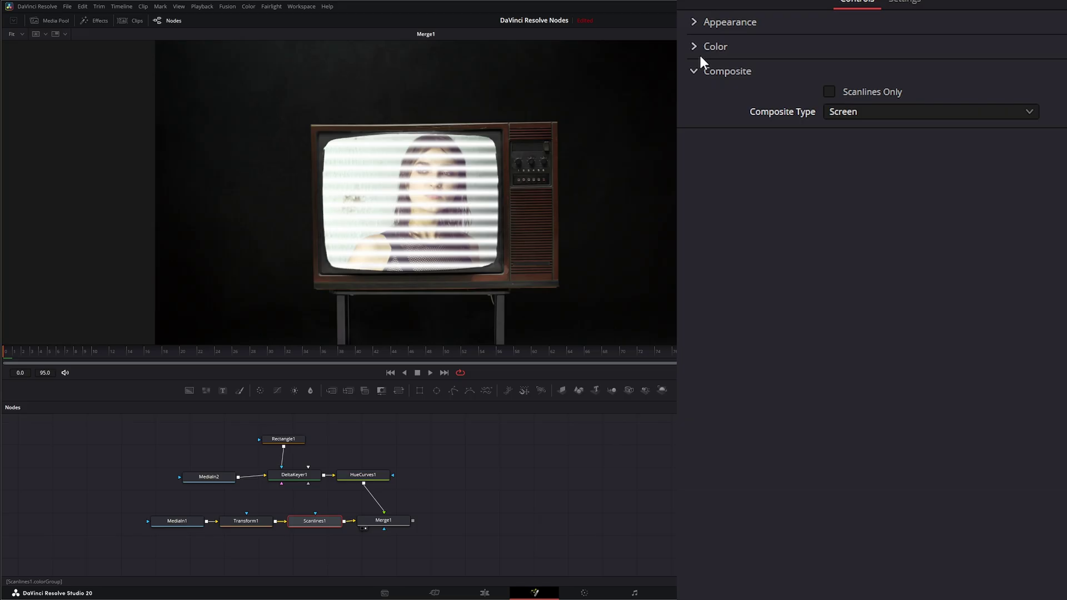
{"action": "left_click", "coordinate": [694, 69]}
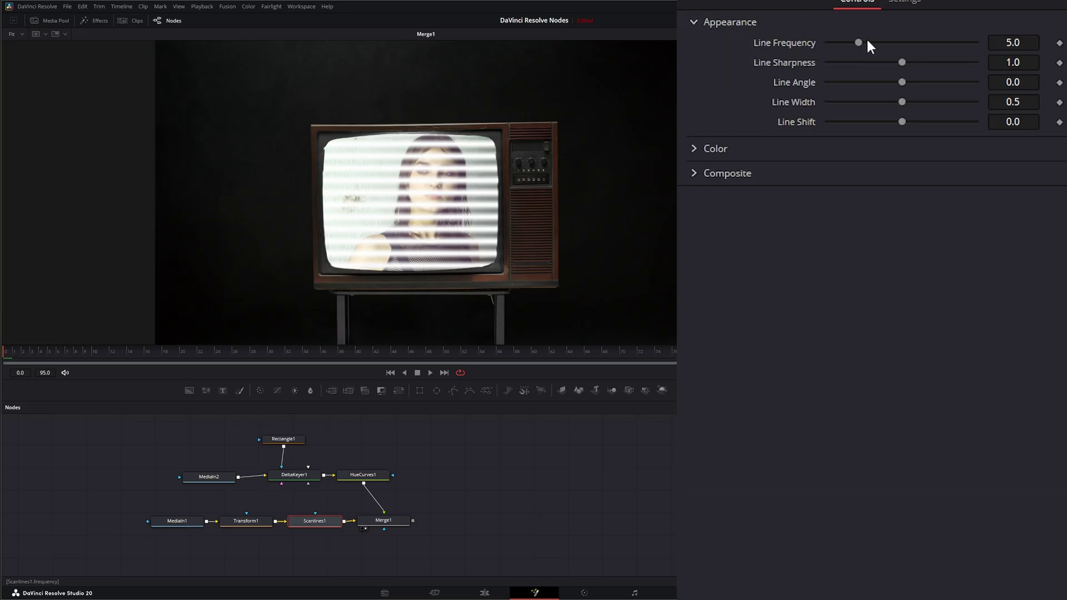
Step: Set Line Frequency 3.34, Sharpness 1.166, Angle 0.0, Width 0.679 and Line Shift -1.0
{"action": "mouse_move", "coordinate": [856, 42]}
{"action": "left_mouse_down"}
{"action": "mouse_move", "coordinate": [880, 39]}
{"action": "mouse_move", "coordinate": [849, 41]}
{"action": "mouse_move", "coordinate": [870, 37]}
{"action": "mouse_move", "coordinate": [852, 41]}
{"action": "mouse_move", "coordinate": [913, 61]}
{"action": "mouse_move", "coordinate": [846, 43]}
{"action": "left_mouse_up"}
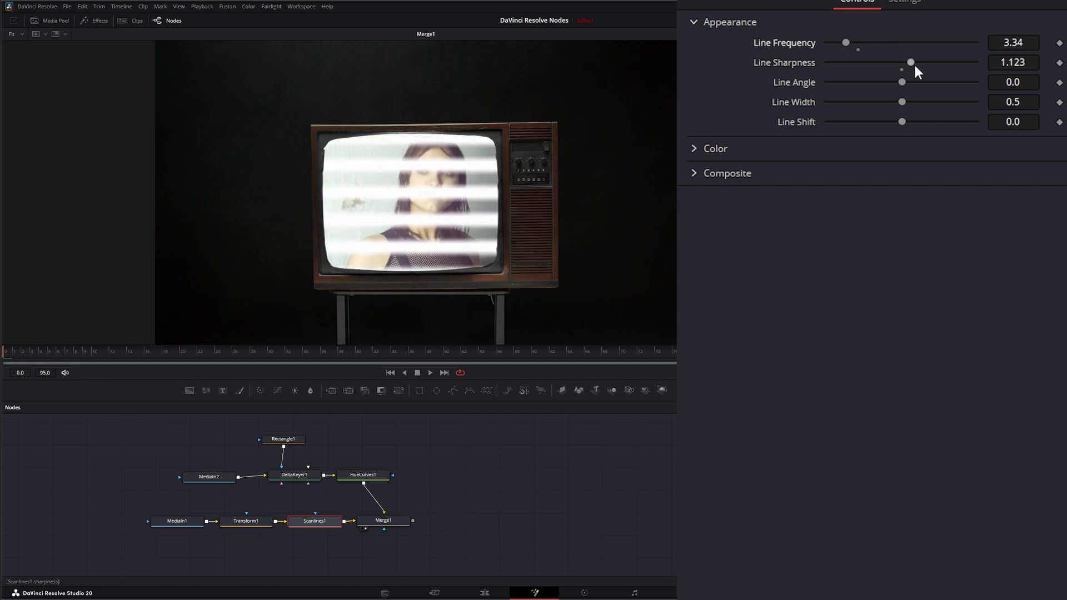
{"action": "left_click_drag", "start_coordinate": [911, 63], "coordinate": [906, 82]}
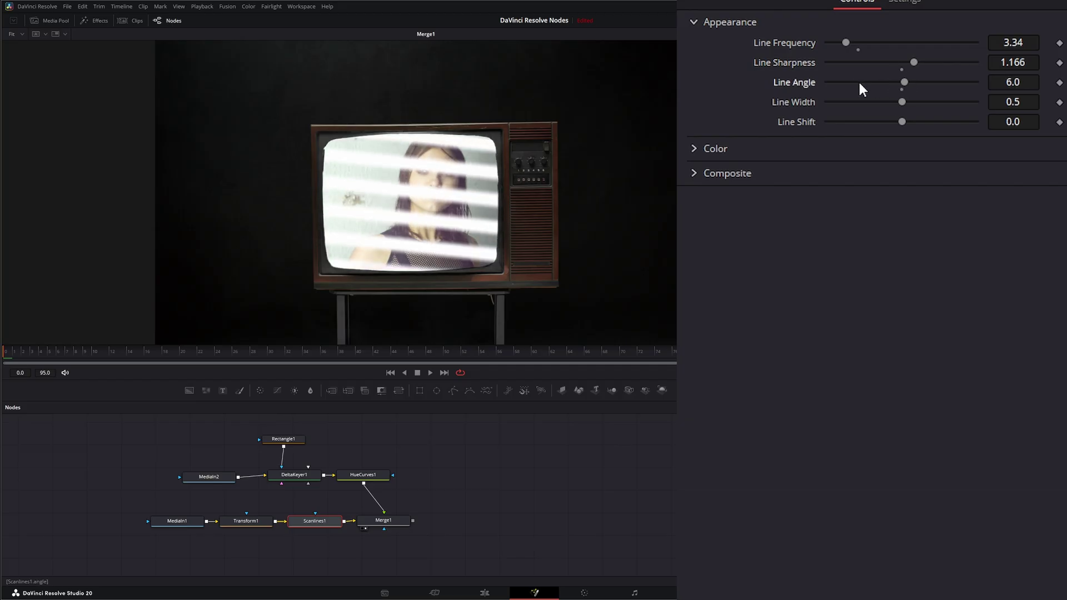
{"action": "double_click", "coordinate": [799, 84]}
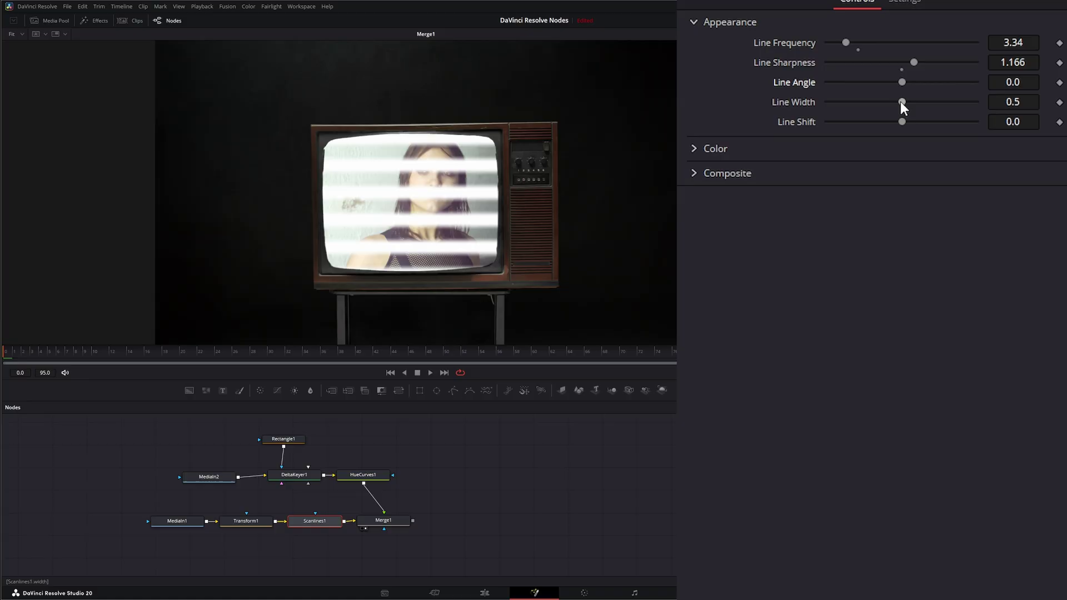
{"action": "left_click_drag", "start_coordinate": [900, 101], "coordinate": [908, 129]}
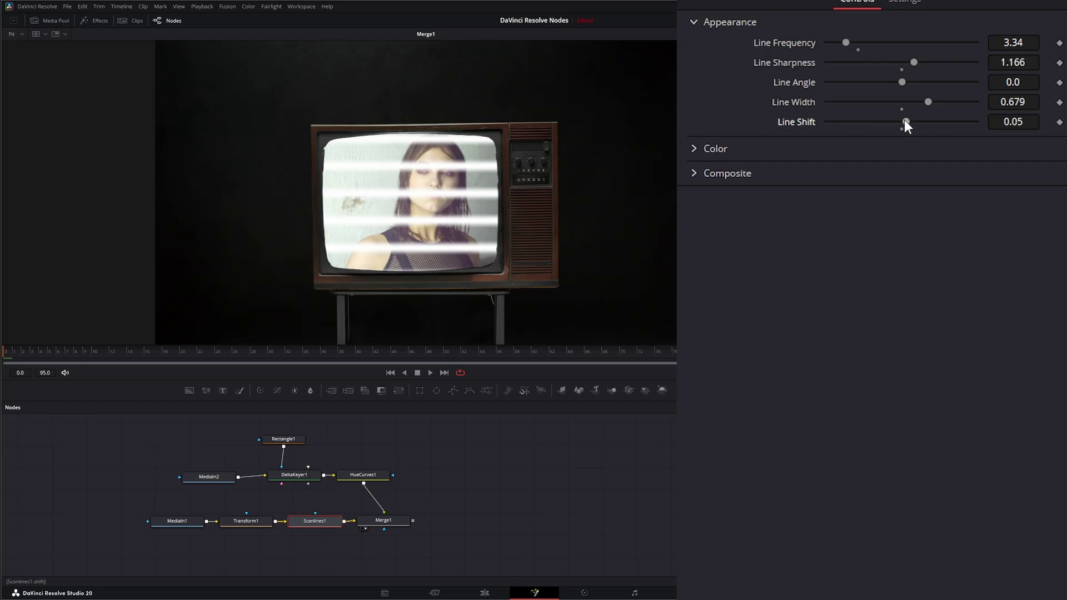
{"action": "left_click_drag", "start_coordinate": [905, 121], "coordinate": [827, 124]}
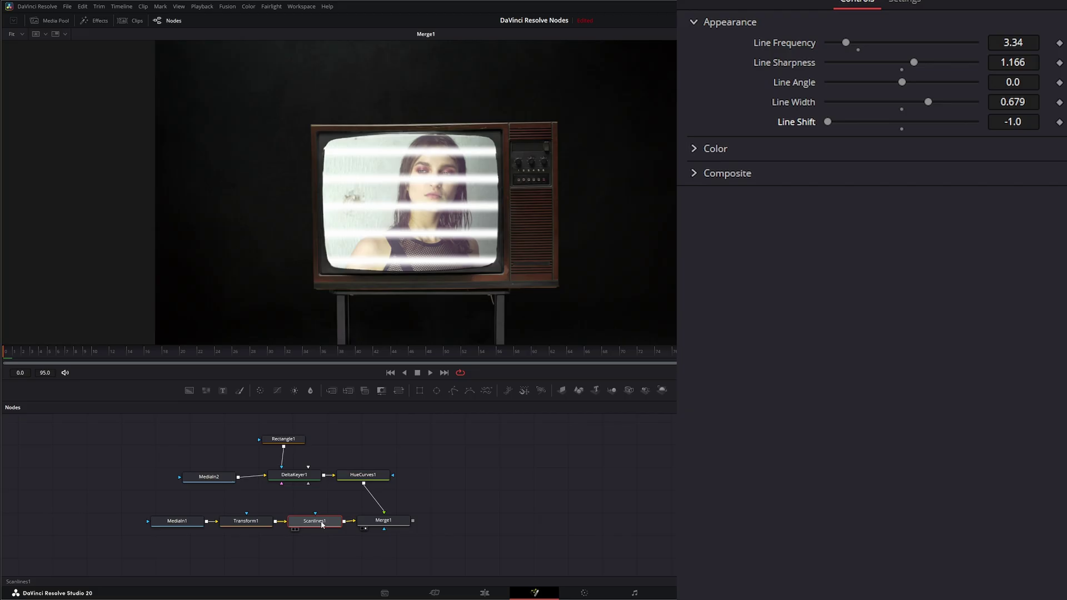
Step: Move Scanlines1 between MediaIn1 and Transform1, then view Merge1 and test line shift values
{"action": "key", "text": "1"}
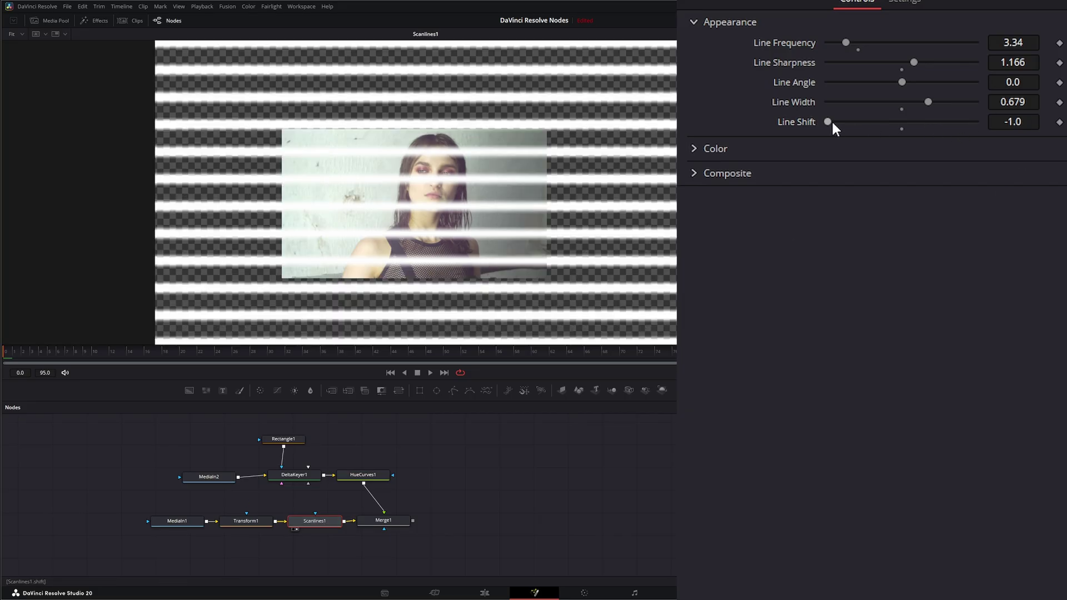
{"action": "mouse_move", "coordinate": [833, 124]}
{"action": "left_mouse_down"}
{"action": "mouse_move", "coordinate": [975, 121]}
{"action": "mouse_move", "coordinate": [755, 133]}
{"action": "mouse_move", "coordinate": [1023, 129]}
{"action": "mouse_move", "coordinate": [790, 122]}
{"action": "mouse_move", "coordinate": [854, 125]}
{"action": "mouse_move", "coordinate": [818, 125]}
{"action": "left_mouse_up"}
{"action": "left_click_drag", "start_coordinate": [332, 523], "coordinate": [218, 554]}
{"action": "left_click_drag", "start_coordinate": [181, 523], "coordinate": [137, 523]}
{"action": "left_click_drag", "start_coordinate": [216, 554], "coordinate": [186, 529]}
{"action": "left_click_drag", "start_coordinate": [261, 524], "coordinate": [271, 522]}
{"action": "key", "text": "1"}
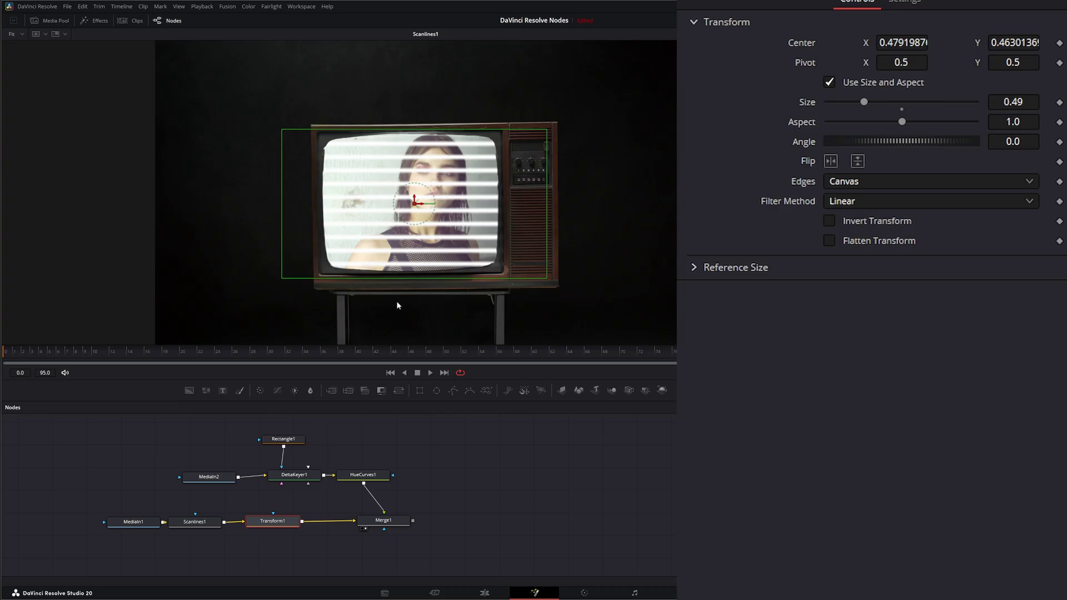
{"action": "left_click", "coordinate": [199, 523]}
{"action": "left_click_drag", "start_coordinate": [828, 122], "coordinate": [808, 142]}
Step: Try Line Shift values between -1.0 and 1.0 in the Scanlines settings
{"action": "left_click", "coordinate": [1032, 122]}
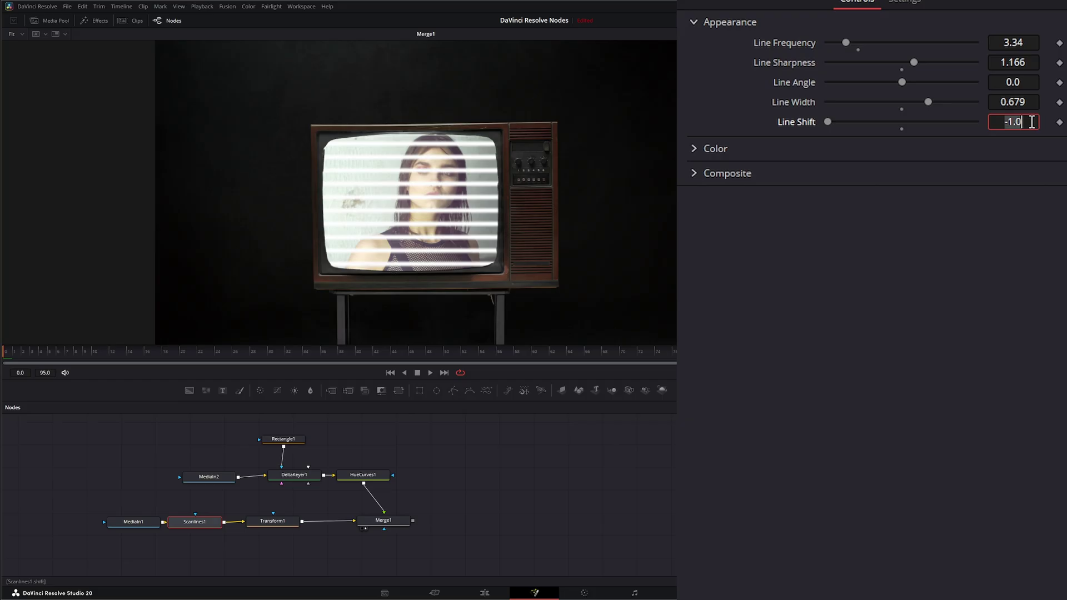
{"action": "type", "text": "-1"}
{"action": "key", "text": "Tab"}
{"action": "left_click", "coordinate": [1031, 121]}
{"action": "left_click_drag", "start_coordinate": [828, 123], "coordinate": [979, 123]}
{"action": "double_click", "coordinate": [1032, 120]}
{"action": "key", "text": "Tab"}
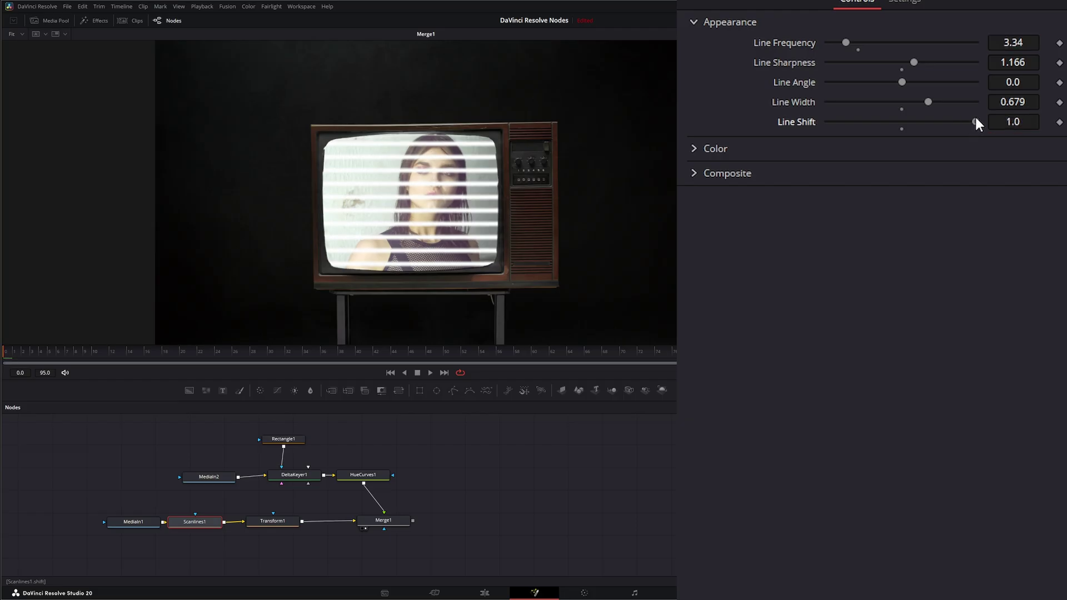
{"action": "left_click", "coordinate": [976, 122]}
{"action": "left_click_drag", "start_coordinate": [974, 122], "coordinate": [648, 257]}
Step: Keyframe Line Shift on frame 0, set 1.0 on the last frame, and play the rolling lines
{"action": "left_click", "coordinate": [1060, 122]}
{"action": "left_click", "coordinate": [448, 372]}
{"action": "left_click_drag", "start_coordinate": [827, 122], "coordinate": [1018, 127]}
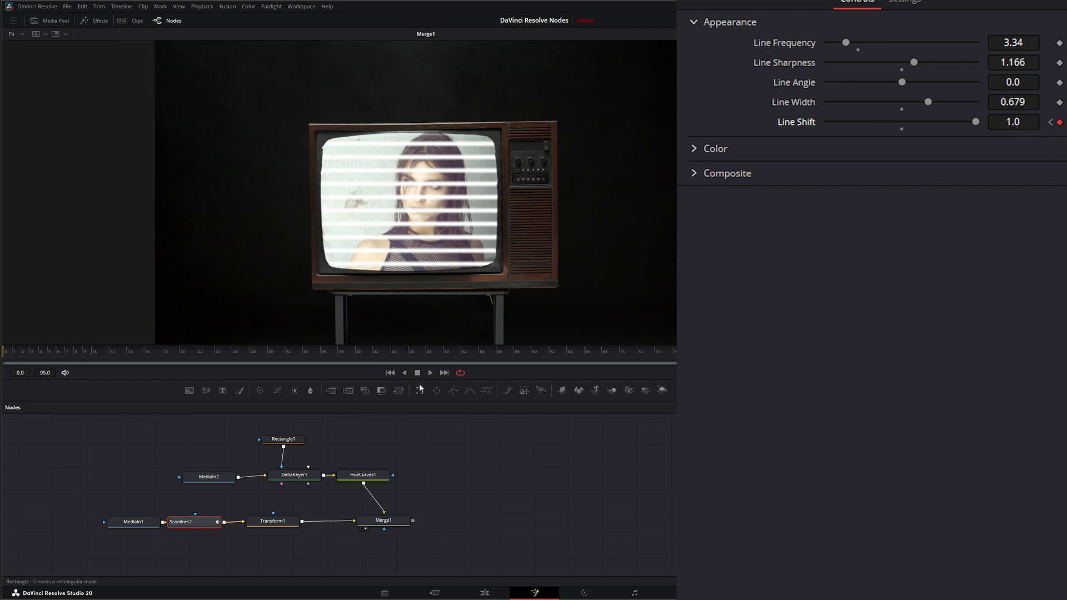
{"action": "left_click", "coordinate": [390, 372]}
{"action": "left_click", "coordinate": [430, 372]}
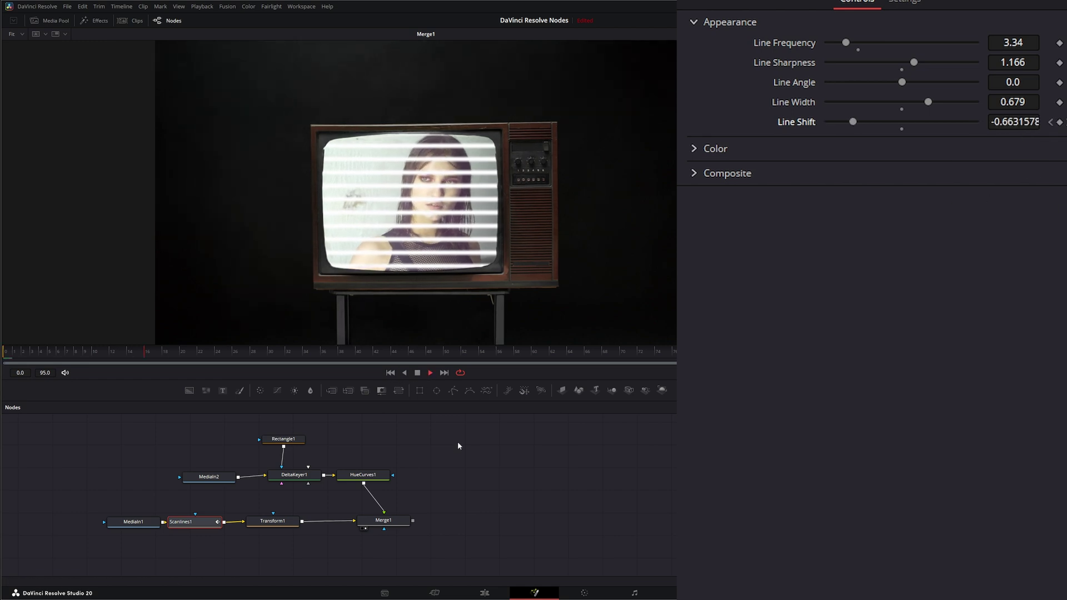
{"action": "left_click", "coordinate": [418, 373]}
{"action": "left_click", "coordinate": [390, 373]}
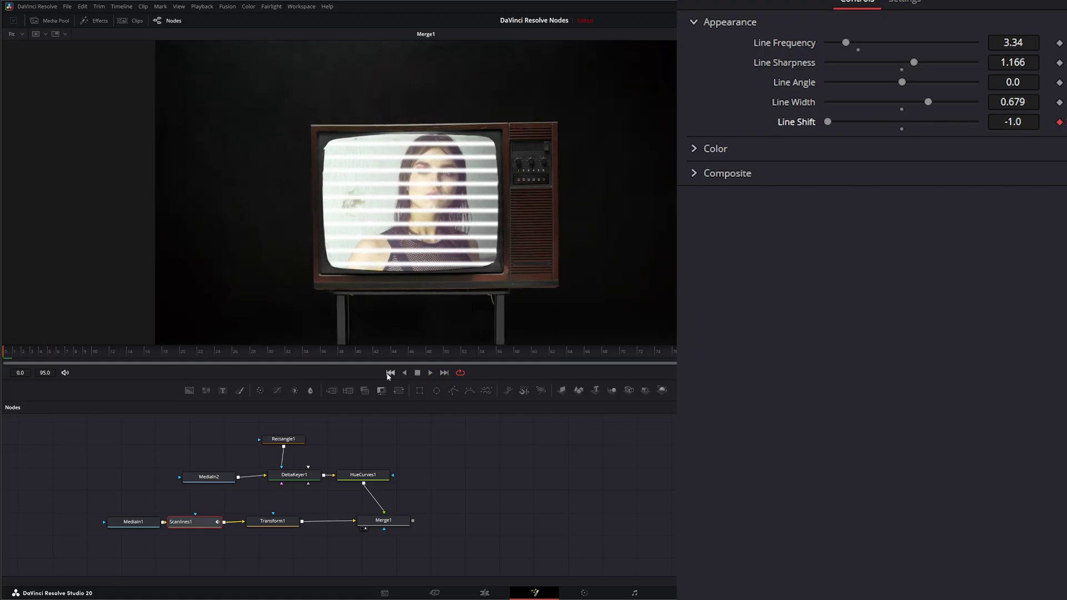
Step: Expand the Color section and set Color 2 to dark green (#2a381f)
{"action": "left_click", "coordinate": [693, 22]}
{"action": "left_click", "coordinate": [693, 47]}
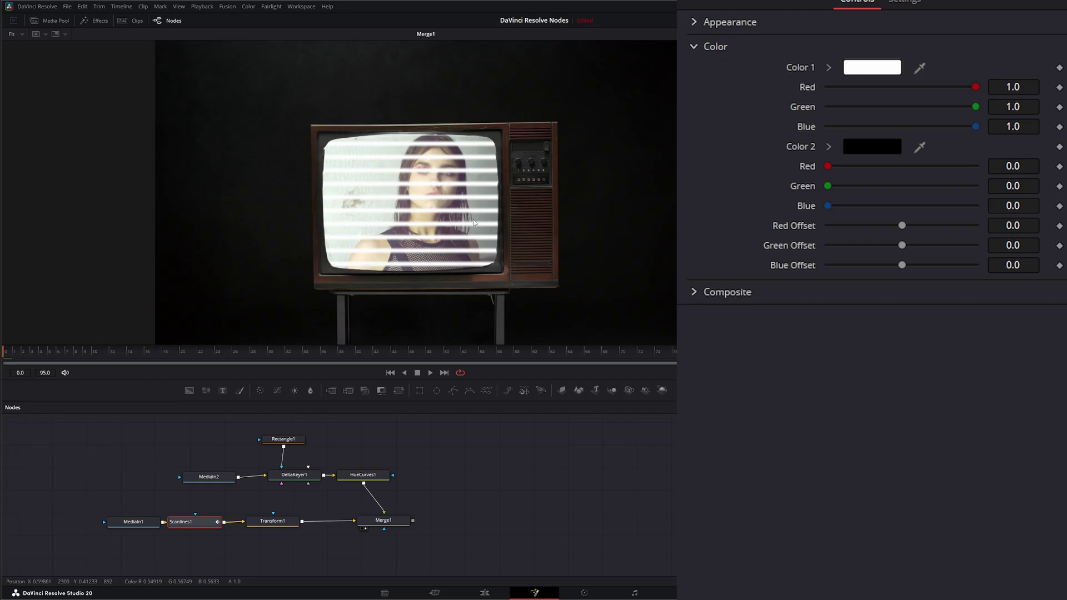
{"action": "left_click", "coordinate": [867, 150]}
{"action": "mouse_move", "coordinate": [637, 313]}
{"action": "left_mouse_down"}
{"action": "mouse_move", "coordinate": [632, 226]}
{"action": "mouse_move", "coordinate": [630, 292]}
{"action": "mouse_move", "coordinate": [596, 272]}
{"action": "mouse_move", "coordinate": [633, 289]}
{"action": "mouse_move", "coordinate": [635, 234]}
{"action": "mouse_move", "coordinate": [636, 303]}
{"action": "mouse_move", "coordinate": [638, 294]}
{"action": "left_mouse_up"}
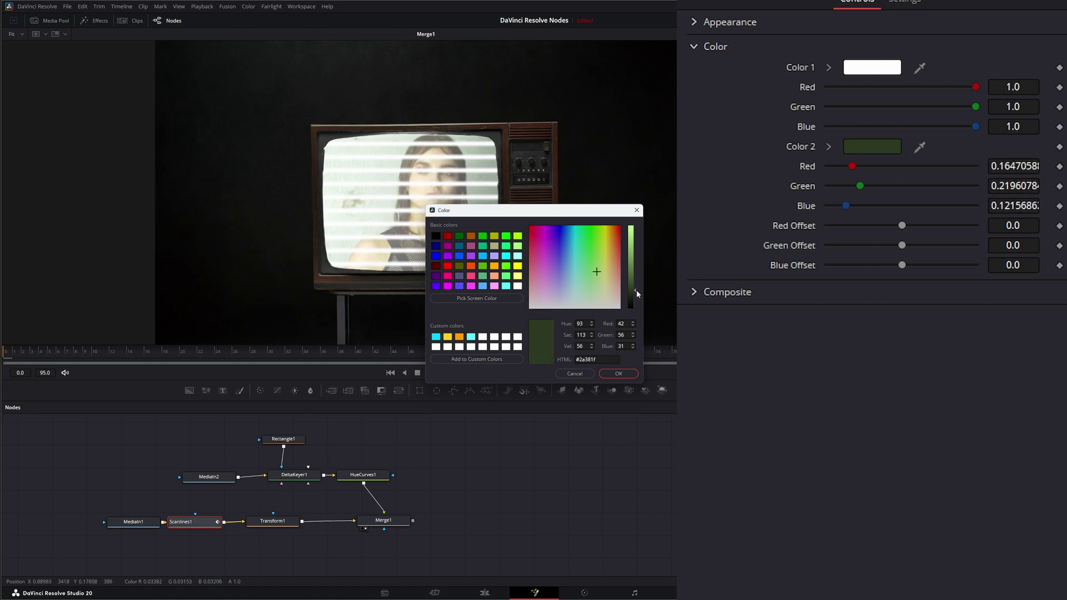
{"action": "left_click", "coordinate": [619, 374]}
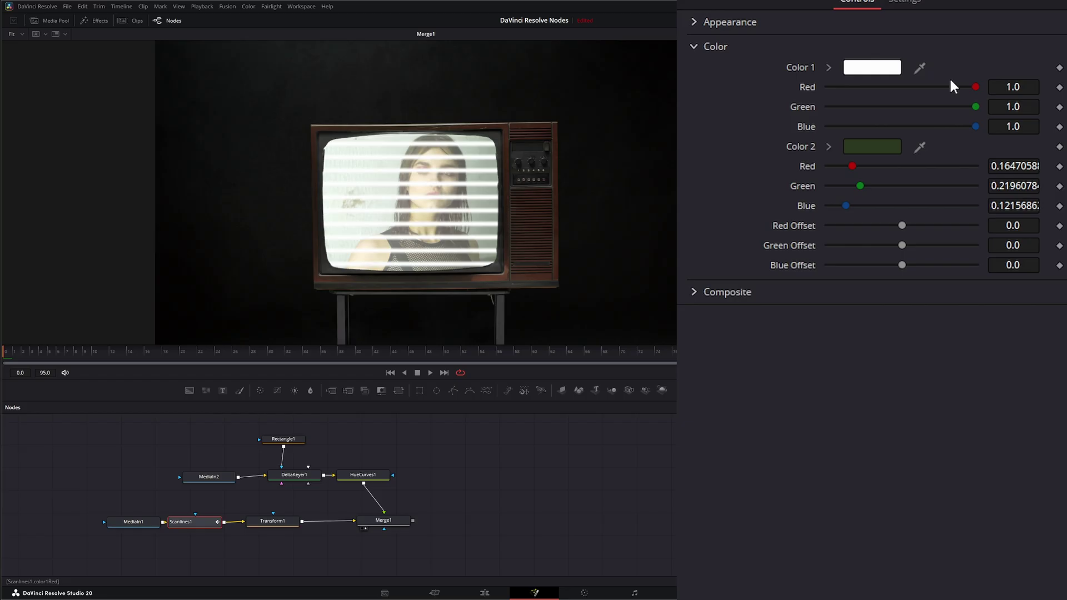
Step: Set Color 1 to mid-grey (#9e9e9e) and play back the tinted scanlines
{"action": "left_click", "coordinate": [873, 73]}
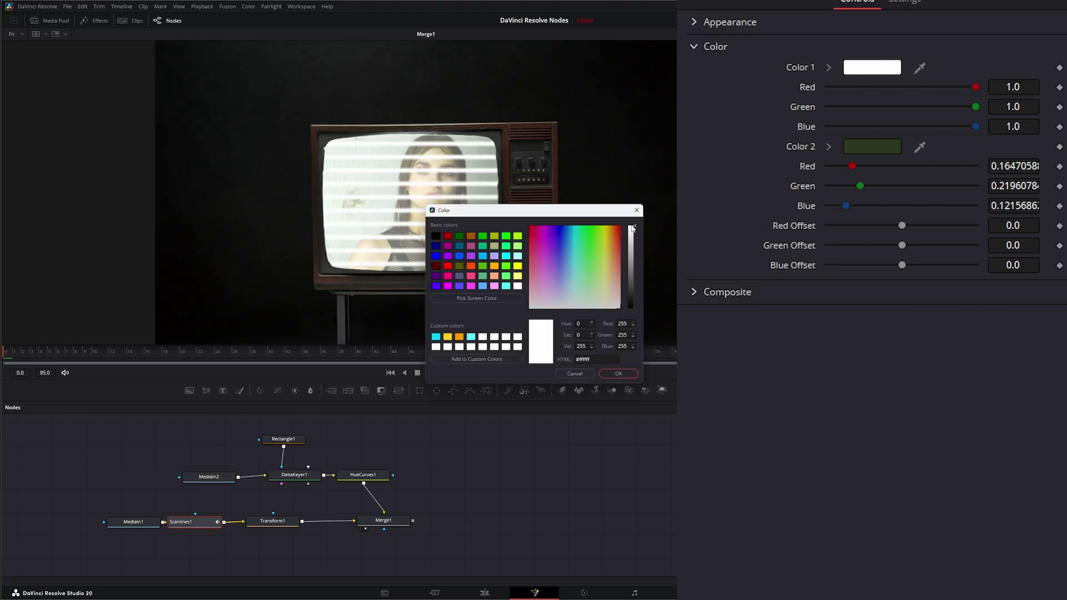
{"action": "left_click_drag", "start_coordinate": [636, 229], "coordinate": [635, 260]}
{"action": "left_click", "coordinate": [619, 374]}
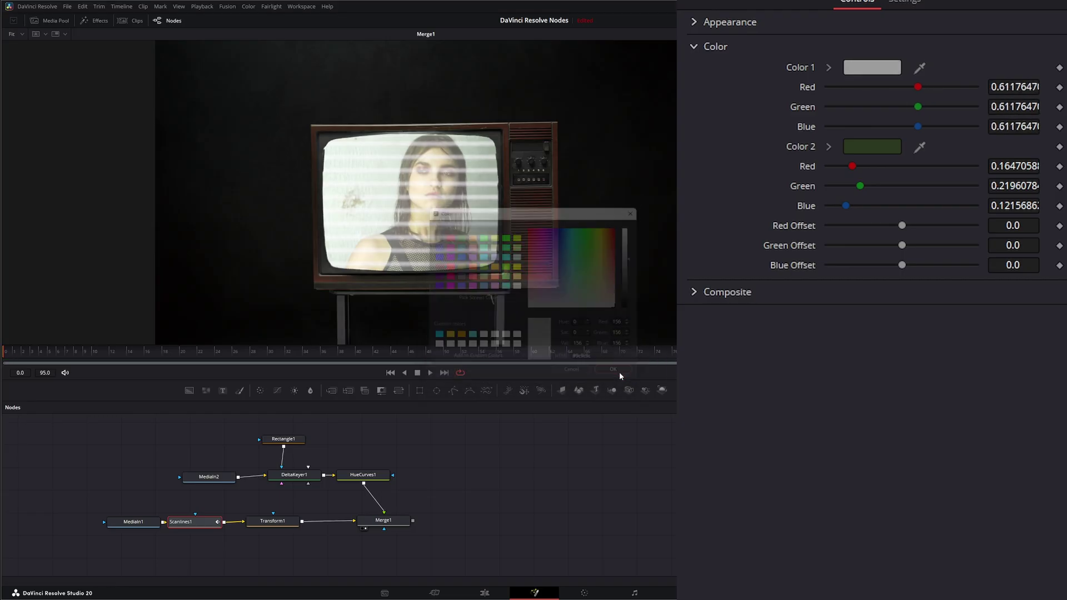
{"action": "left_click", "coordinate": [433, 374]}
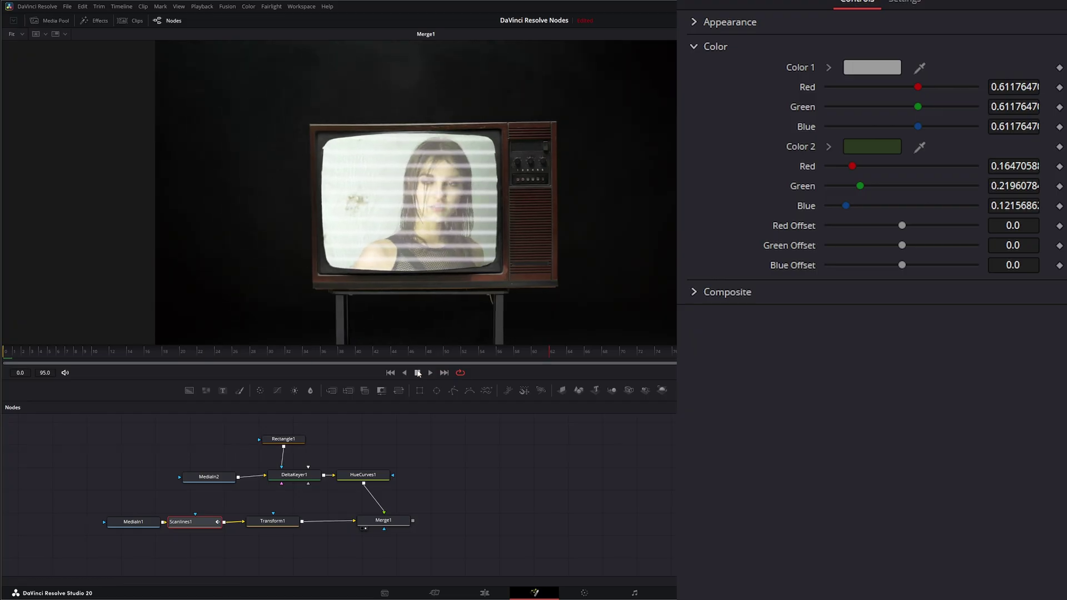
Step: From frame 0, drag Red Offset to 0.15 and Green Offset to -0.16
{"action": "left_click", "coordinate": [391, 374]}
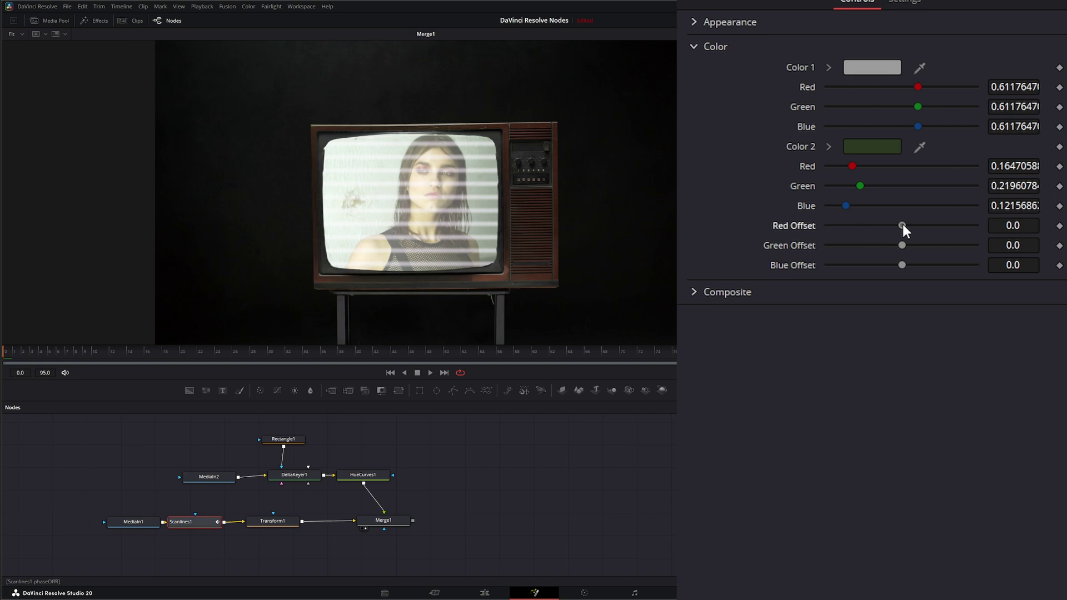
{"action": "left_click_drag", "start_coordinate": [903, 224], "coordinate": [914, 225]}
{"action": "left_click_drag", "start_coordinate": [902, 244], "coordinate": [889, 245]}
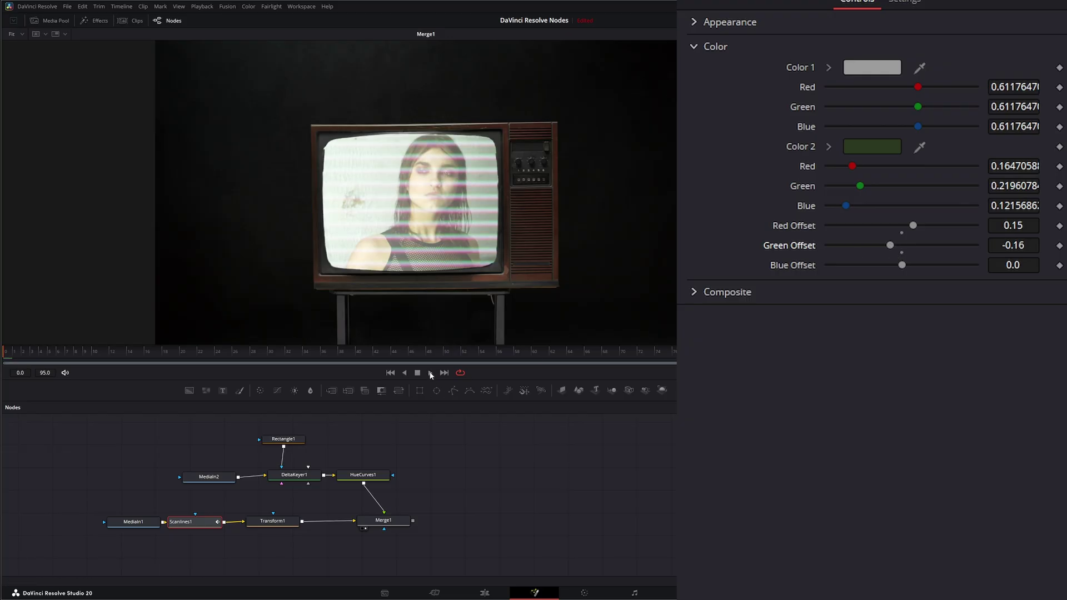